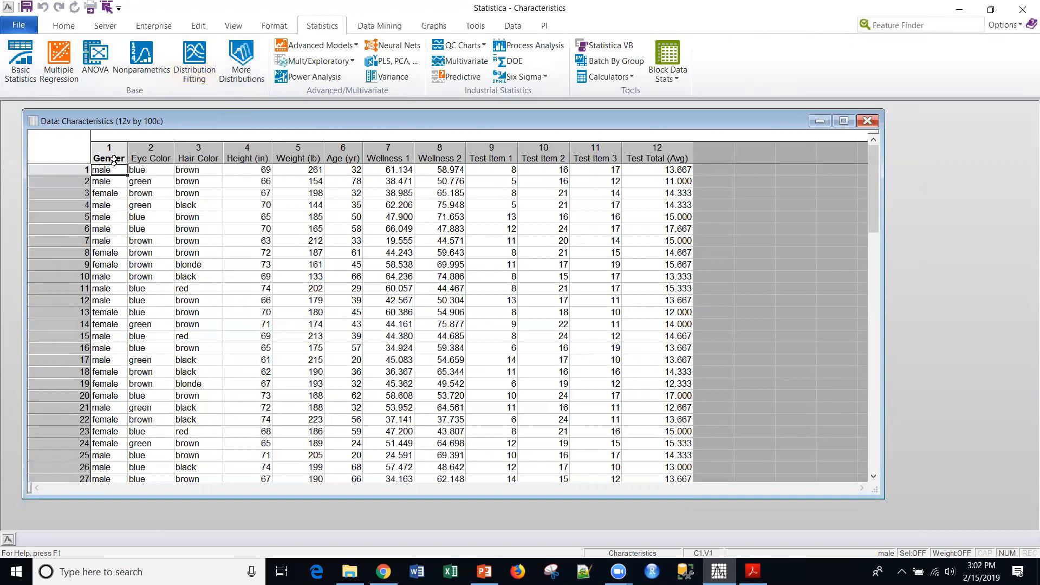
Step: Start a Breakdown & one-way ANOVA analysis on the Characteristics data and switch it to lists of tables
{"action": "left_click", "coordinate": [385, 157]}
{"action": "left_click", "coordinate": [434, 156]}
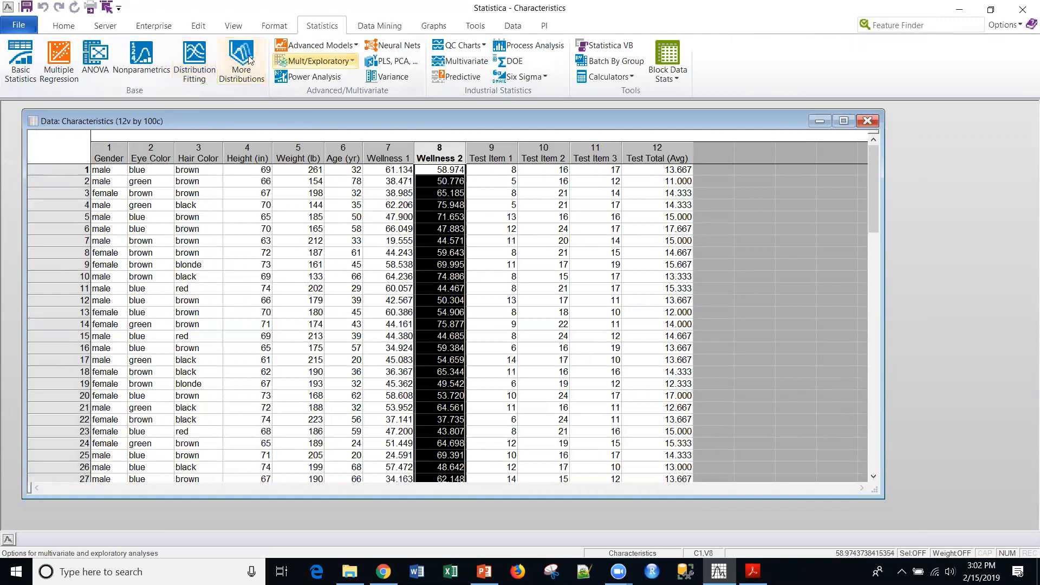
{"action": "left_click", "coordinate": [22, 56]}
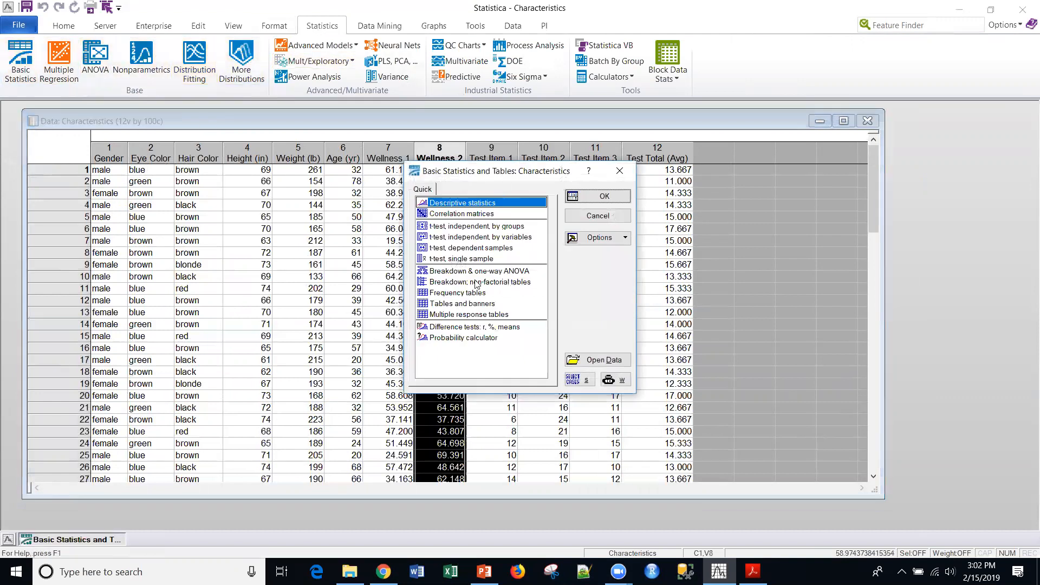
{"action": "left_click", "coordinate": [436, 273]}
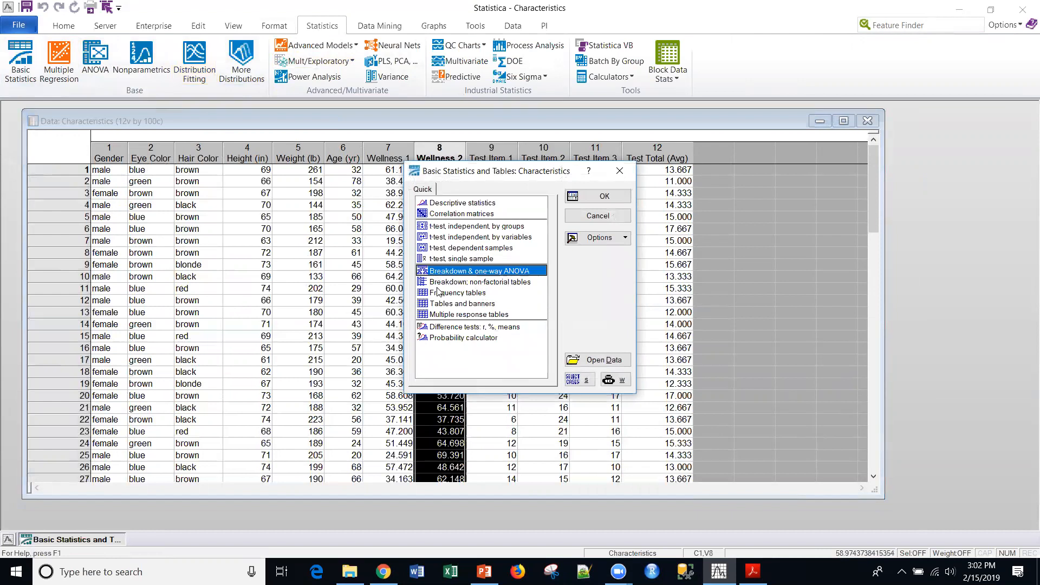
{"action": "left_click", "coordinate": [605, 196]}
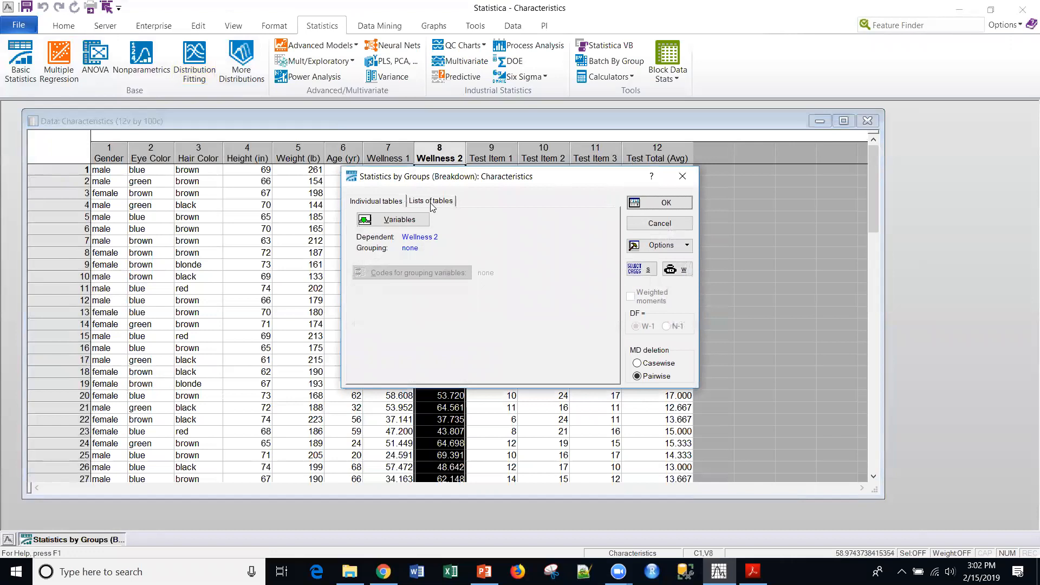
{"action": "left_click", "coordinate": [431, 202]}
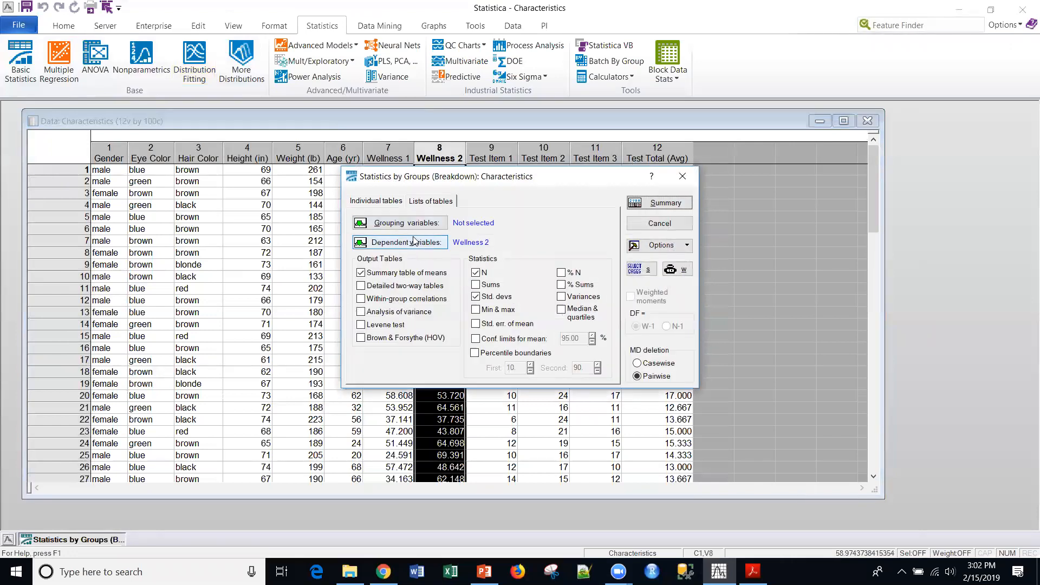
Step: Assign Gender, Eye Color and Hair Color as grouping variables in List1, List2 and List3 respectively
{"action": "left_click", "coordinate": [405, 223]}
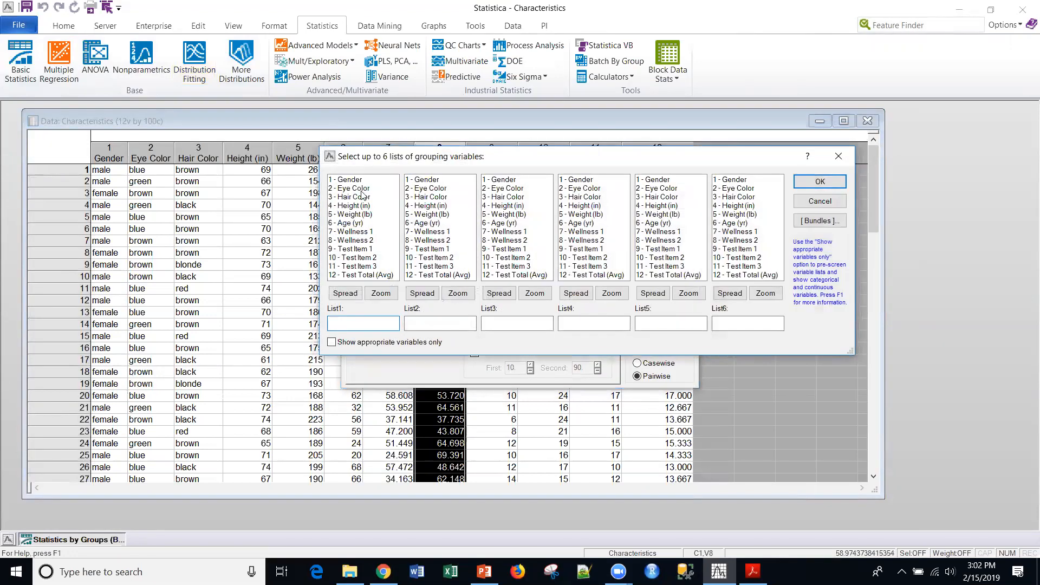
{"action": "left_click", "coordinate": [353, 179]}
{"action": "left_click", "coordinate": [423, 188]}
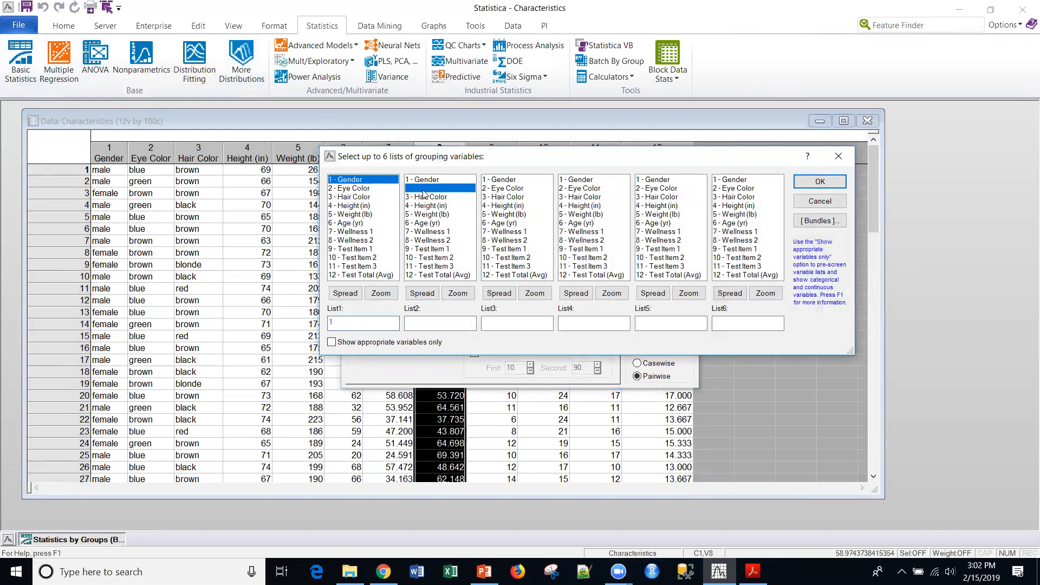
{"action": "left_click", "coordinate": [514, 197]}
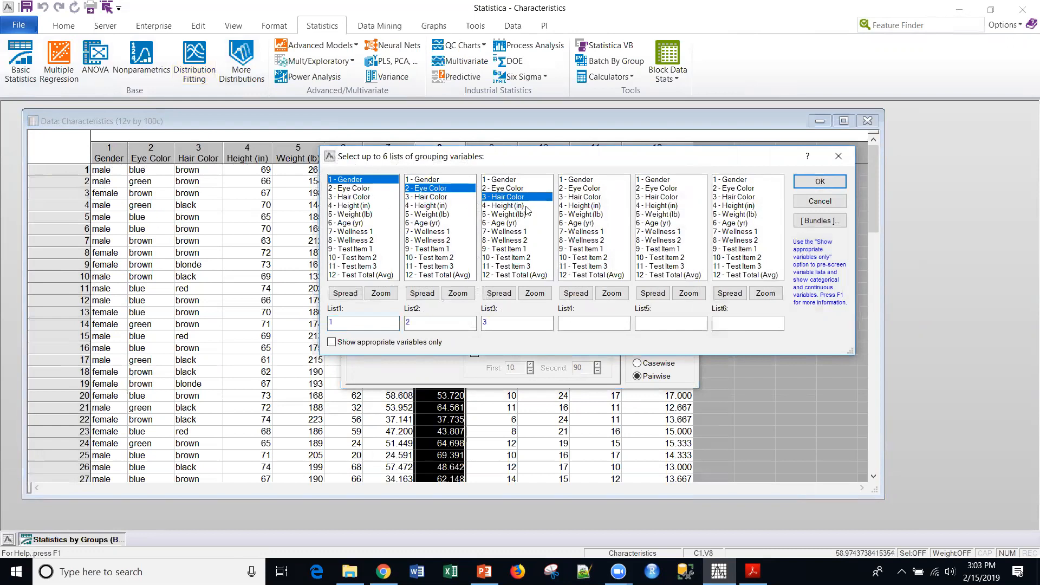
{"action": "left_click", "coordinate": [820, 181]}
Step: Set Height (in) and Weight (lb) as the dependent variables for the breakdown
{"action": "left_click", "coordinate": [403, 242]}
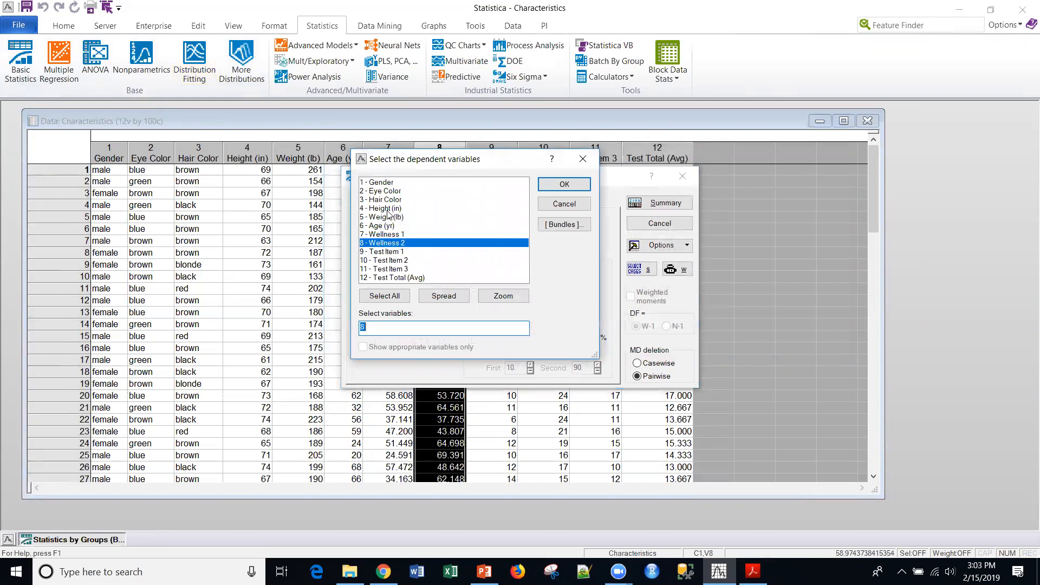
{"action": "left_click_drag", "start_coordinate": [390, 210], "coordinate": [390, 219]}
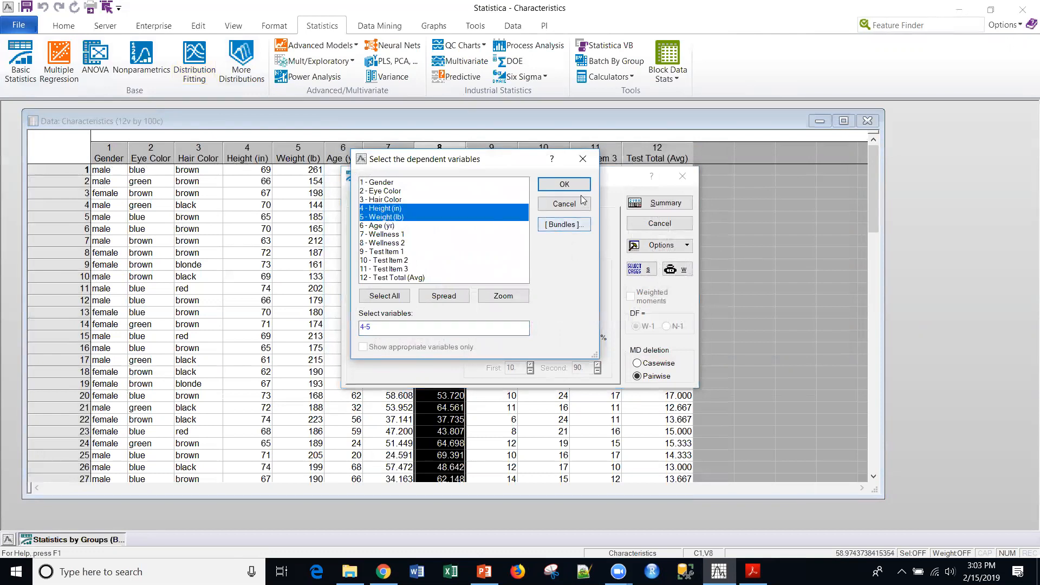
{"action": "left_click", "coordinate": [564, 185]}
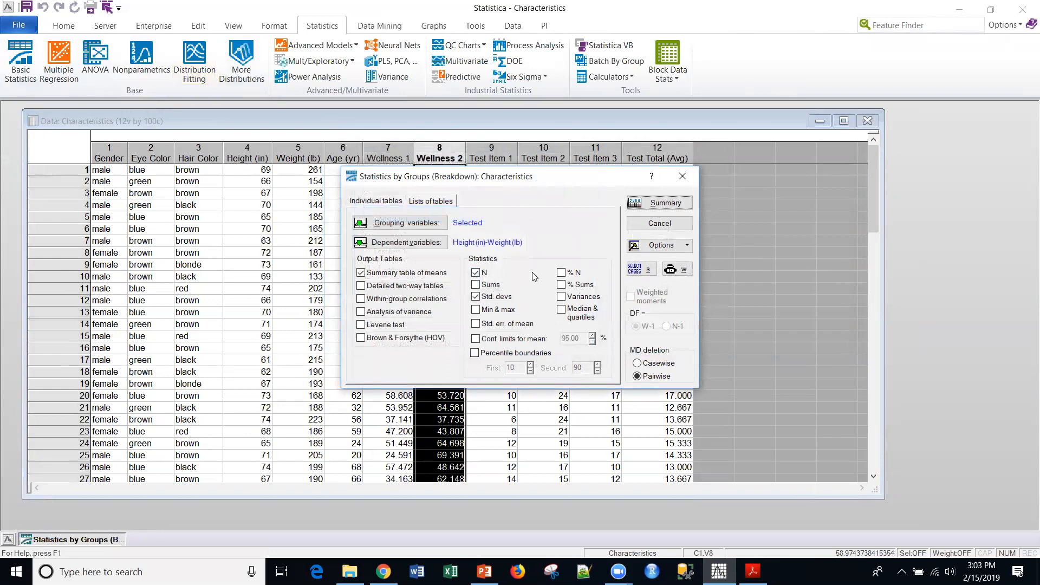
Step: Add Sums and Min & max to the breakdown statistics and generate the summary table
{"action": "left_click", "coordinate": [476, 284]}
{"action": "left_click", "coordinate": [480, 311]}
{"action": "left_click", "coordinate": [665, 206]}
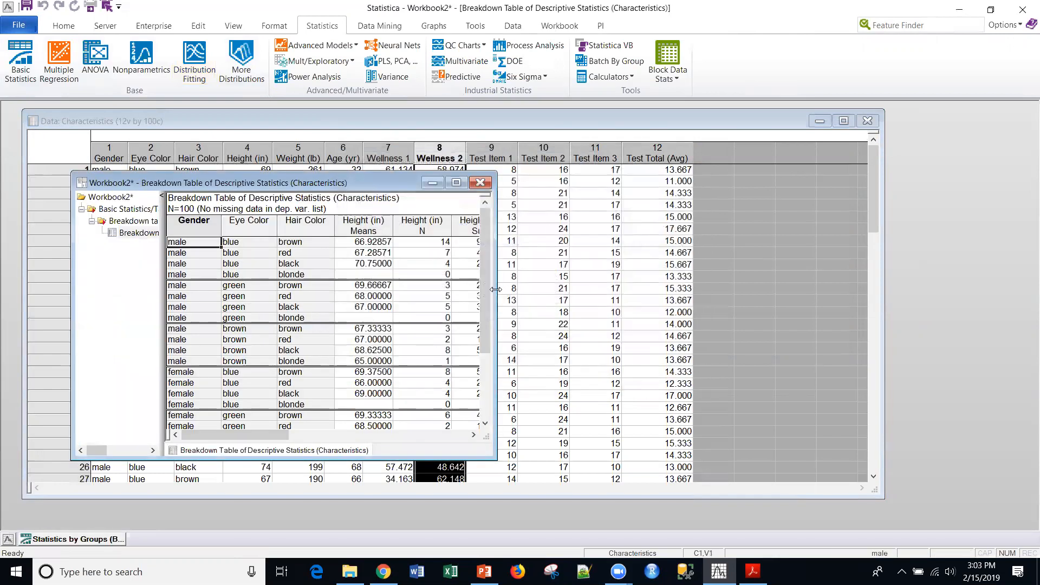
Step: Enlarge and reposition the results workbook window to fit all height and weight statistics columns
{"action": "left_click_drag", "start_coordinate": [496, 289], "coordinate": [1021, 289]}
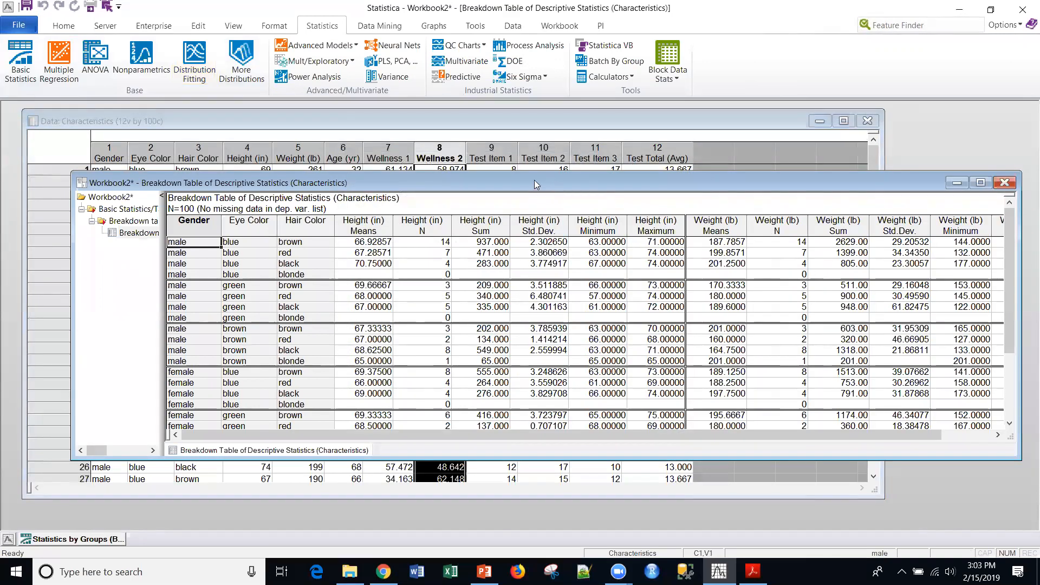
{"action": "left_click_drag", "start_coordinate": [534, 180], "coordinate": [448, 180]}
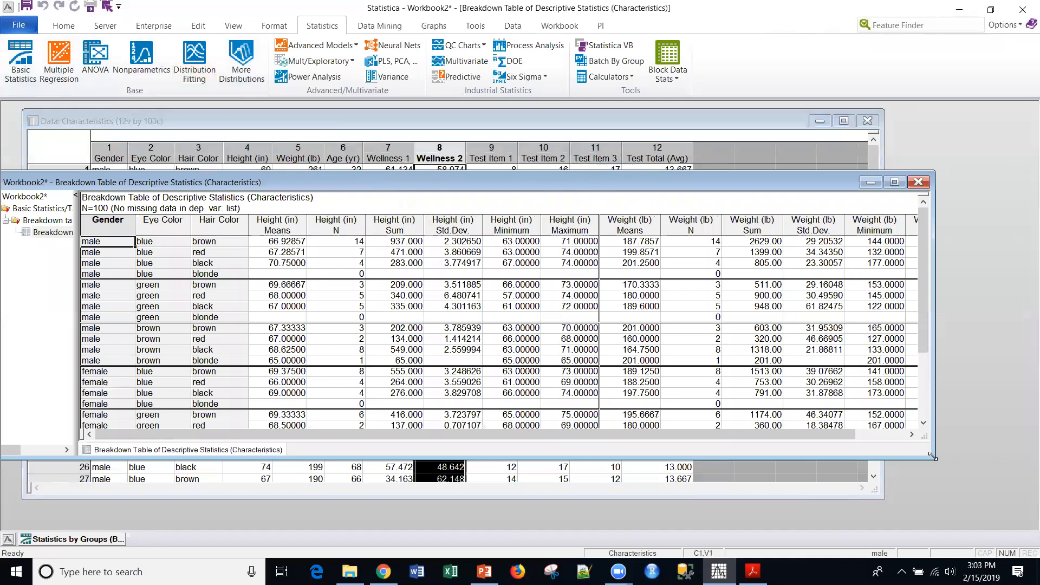
{"action": "left_click_drag", "start_coordinate": [934, 457], "coordinate": [1022, 483]}
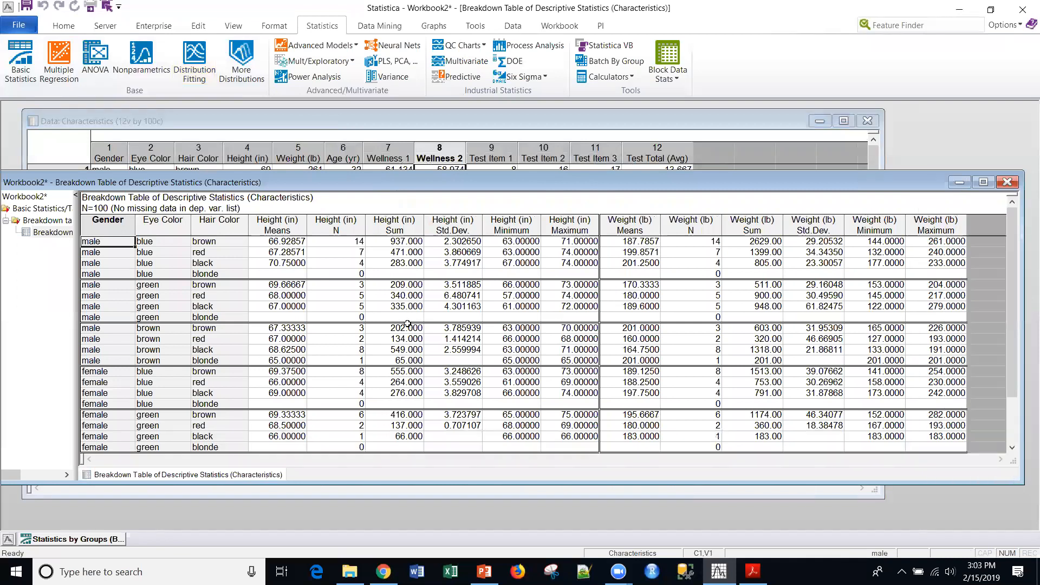
{"action": "left_click", "coordinate": [232, 304]}
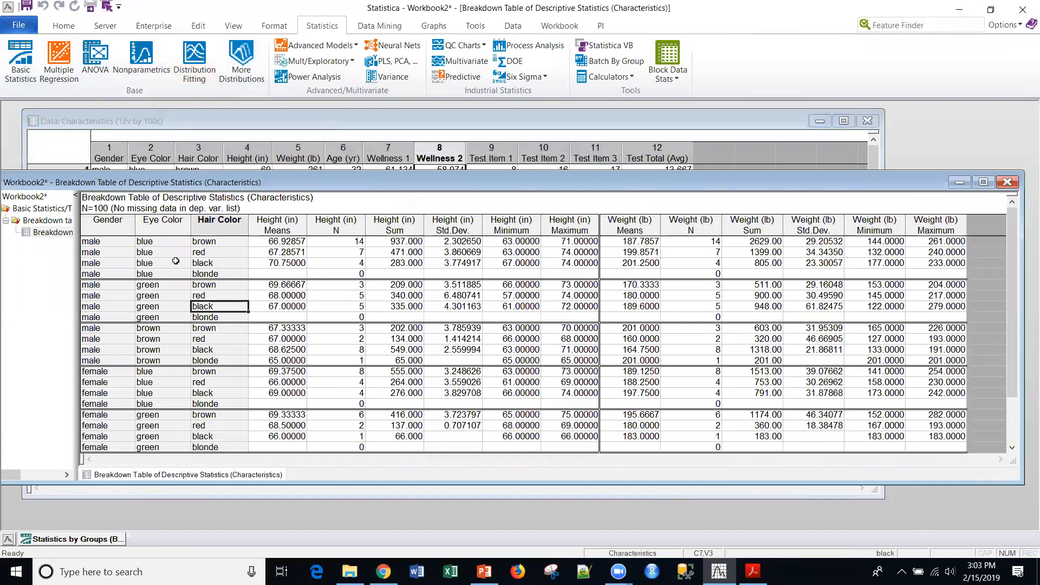
Step: Examine the height and weight statistics for each gender, eye color and hair color combination through the All Groups row
{"action": "key", "text": "alt+Tab"}
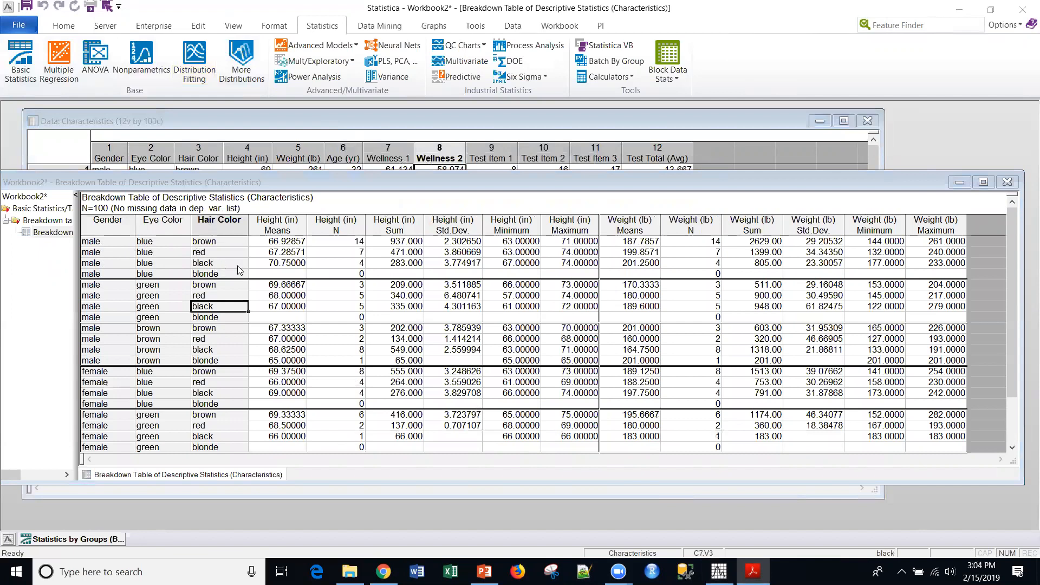
{"action": "left_click", "coordinate": [290, 248]}
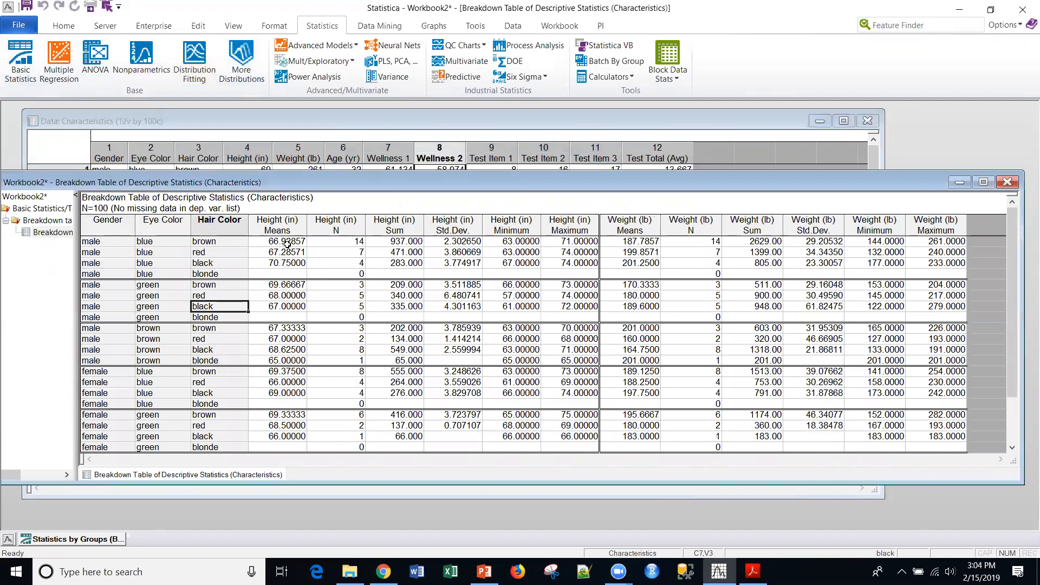
{"action": "left_click", "coordinate": [287, 242]}
{"action": "left_click", "coordinate": [283, 264]}
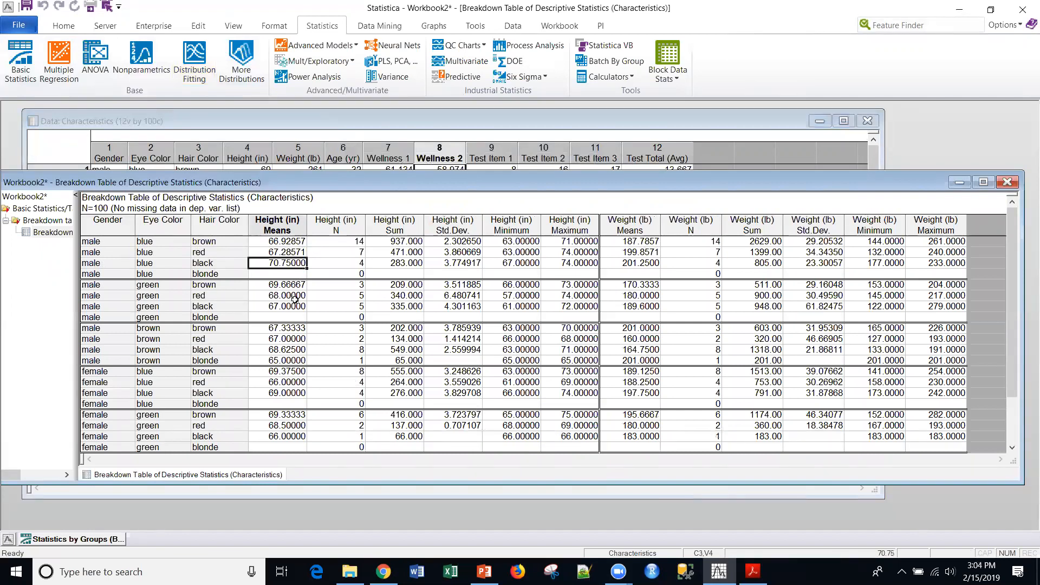
{"action": "left_click", "coordinate": [270, 273]}
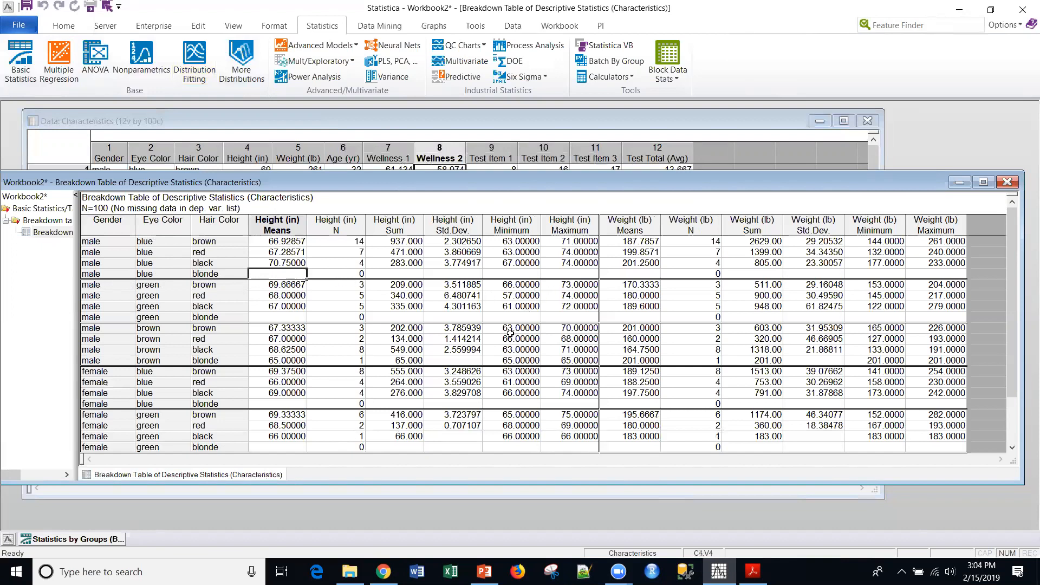
{"action": "scroll", "coordinate": [510, 333], "scroll_direction": "down", "scroll_amount": 1}
{"action": "scroll", "coordinate": [510, 334], "scroll_direction": "down", "scroll_amount": 1}
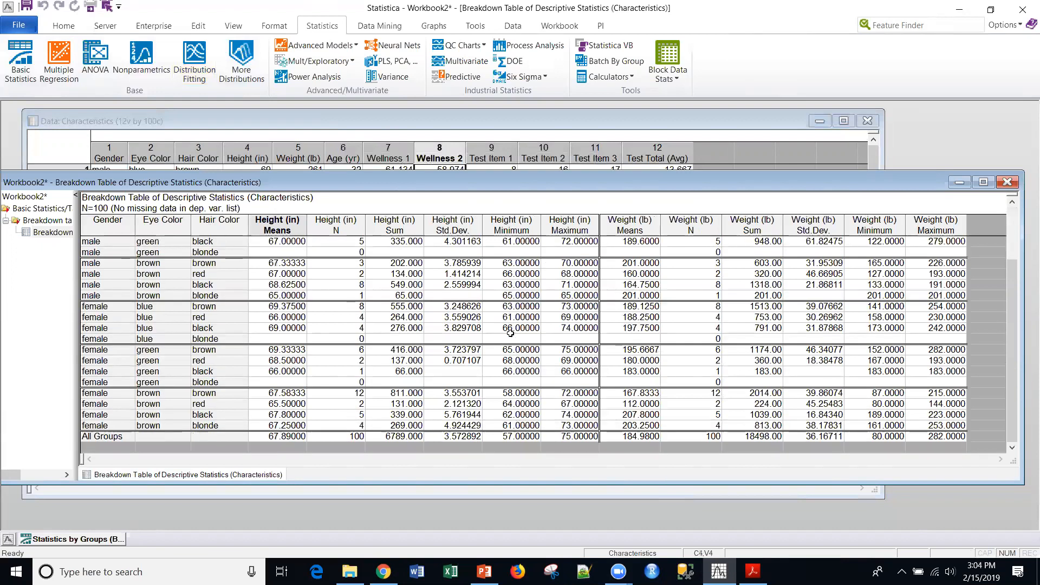
{"action": "scroll", "coordinate": [510, 334], "scroll_direction": "up", "scroll_amount": 2}
{"action": "scroll", "coordinate": [510, 333], "scroll_direction": "down", "scroll_amount": 2}
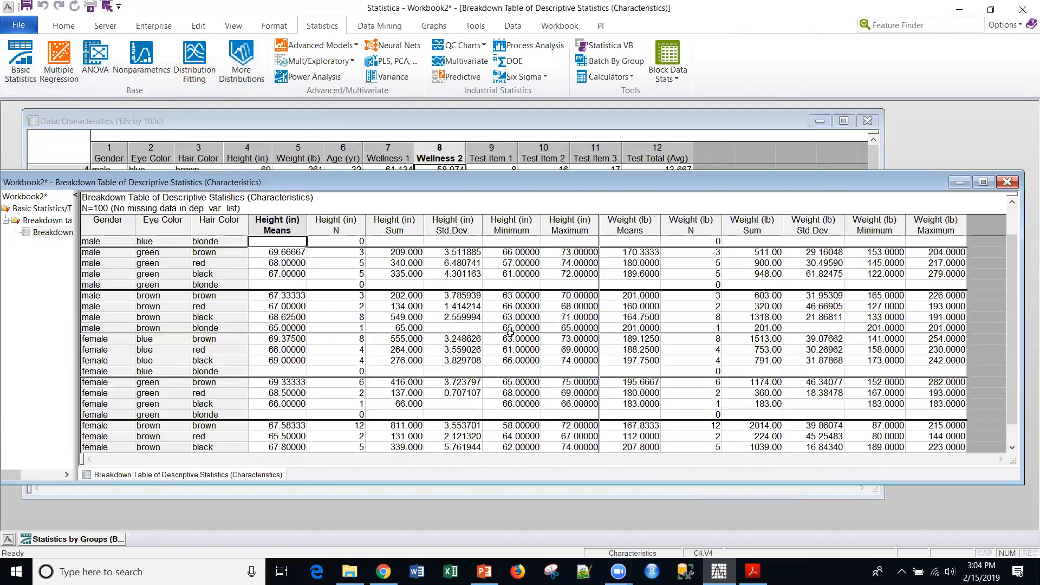
{"action": "scroll", "coordinate": [474, 334], "scroll_direction": "up", "scroll_amount": 2}
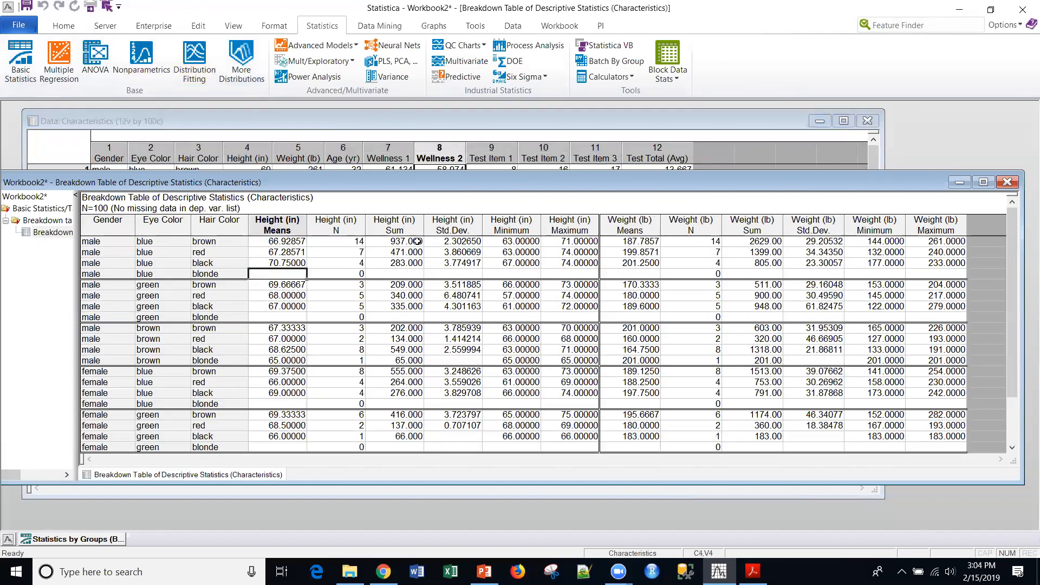
{"action": "left_click_drag", "start_coordinate": [288, 224], "coordinate": [928, 221]}
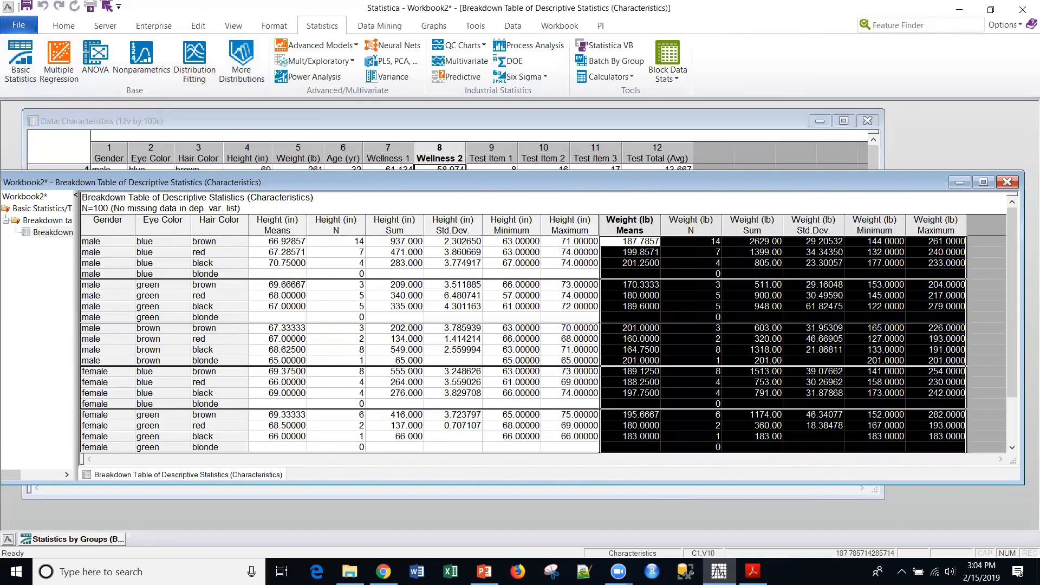
{"action": "key", "text": "alt+Tab"}
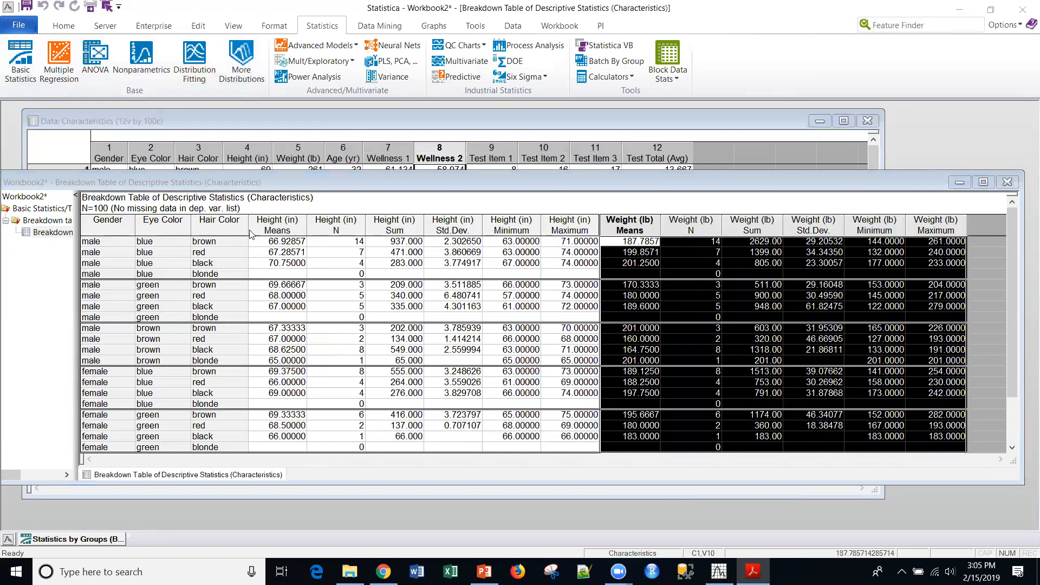
Step: Using individual tables, group Height (in) and Weight (lb) by Eye Color only and generate the summary table of statistics
{"action": "left_click", "coordinate": [46, 543]}
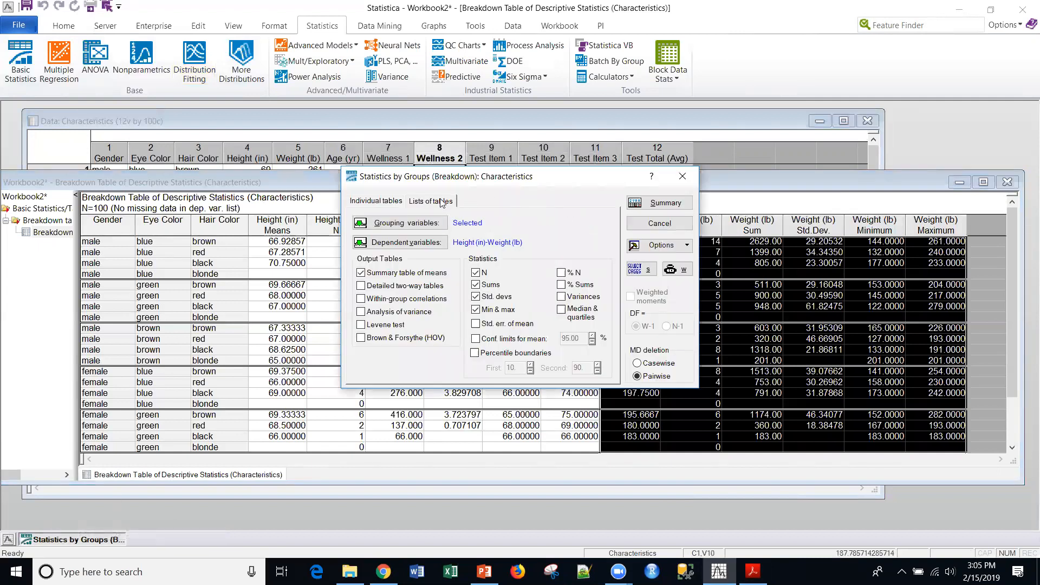
{"action": "left_click", "coordinate": [373, 205]}
{"action": "left_click", "coordinate": [389, 224]}
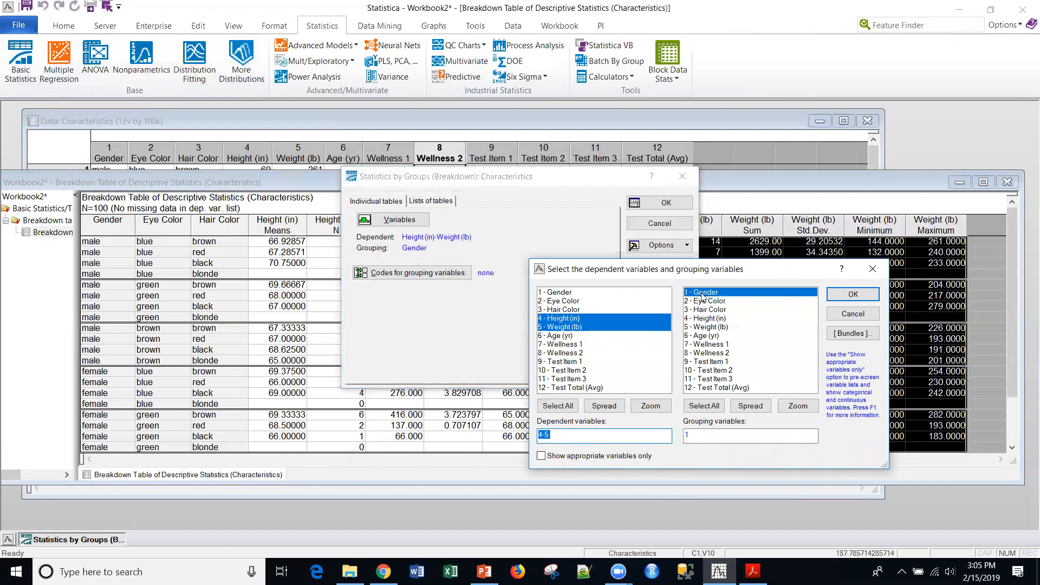
{"action": "left_click", "coordinate": [717, 301]}
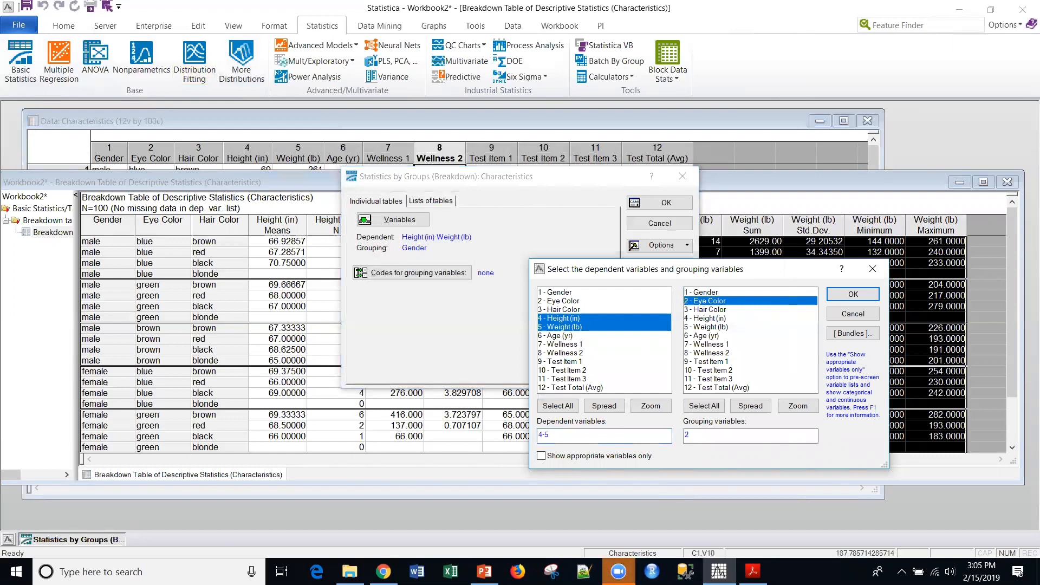
{"action": "left_click", "coordinate": [849, 297]}
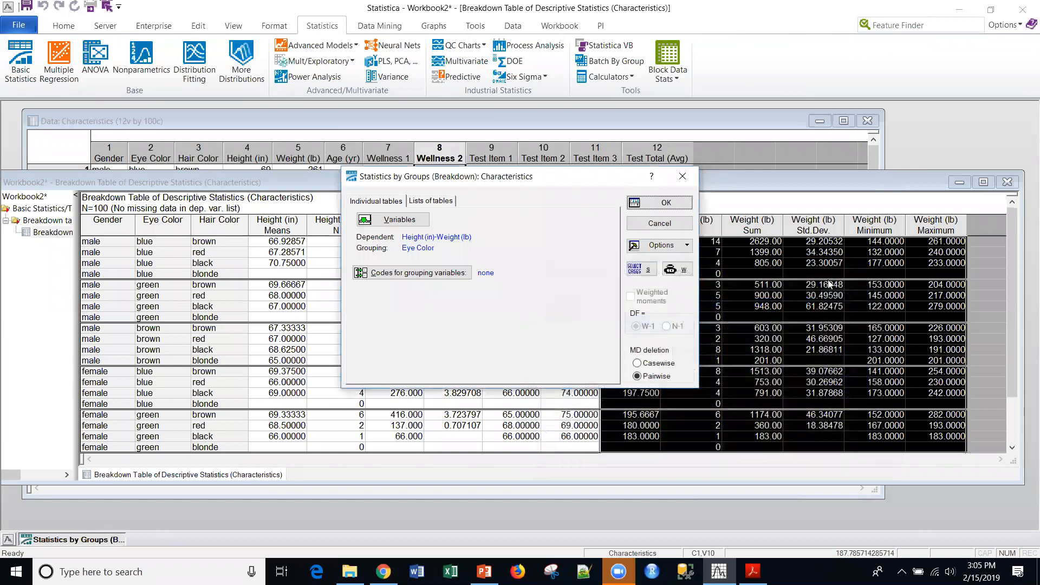
{"action": "left_click", "coordinate": [635, 205]}
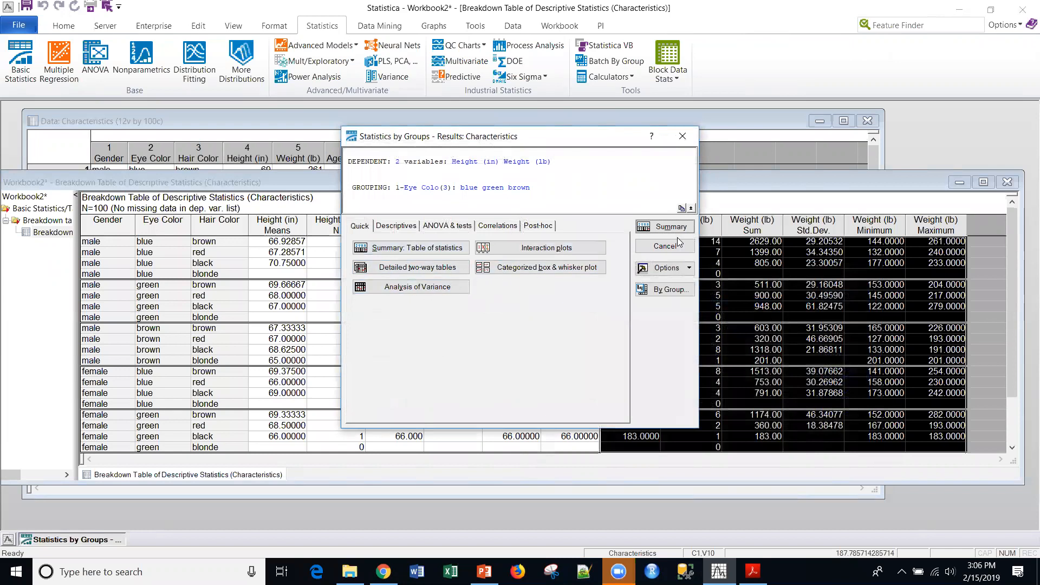
{"action": "left_click", "coordinate": [377, 253]}
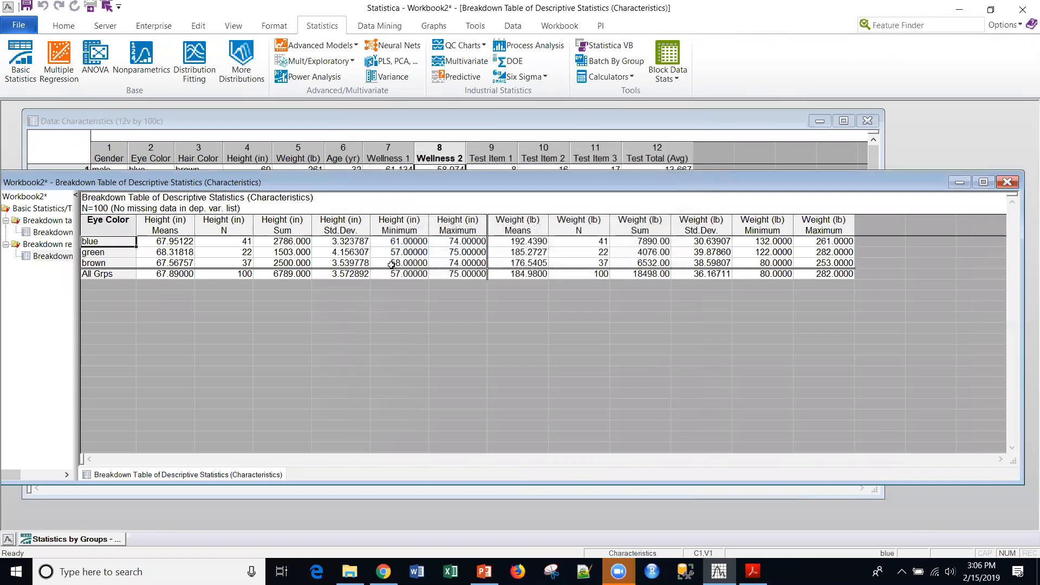
Step: Review the height statistics by eye color, and generate the summary table again from the analysis results
{"action": "left_click_drag", "start_coordinate": [183, 226], "coordinate": [444, 222]}
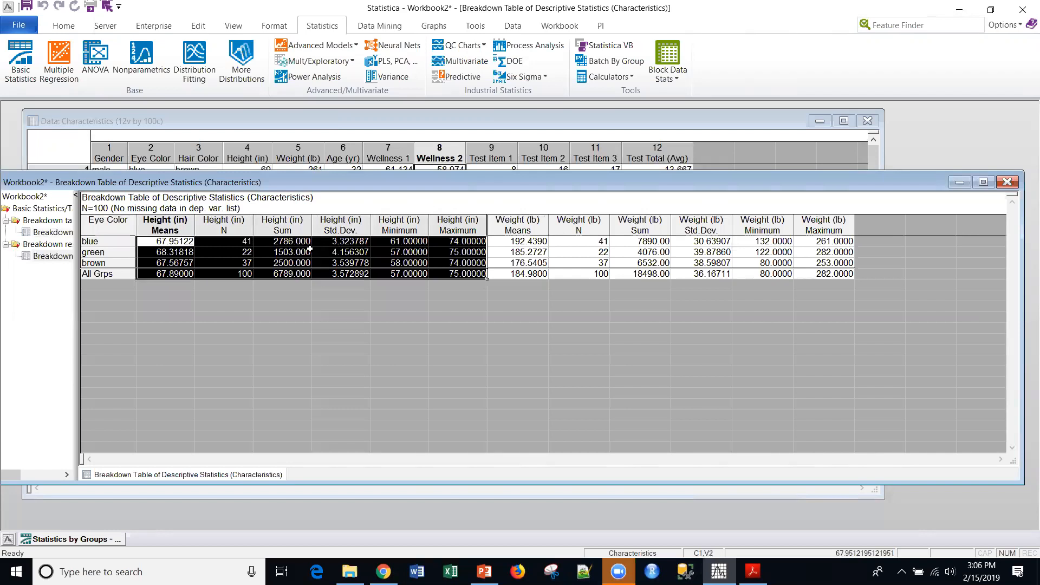
{"action": "left_click", "coordinate": [107, 264]}
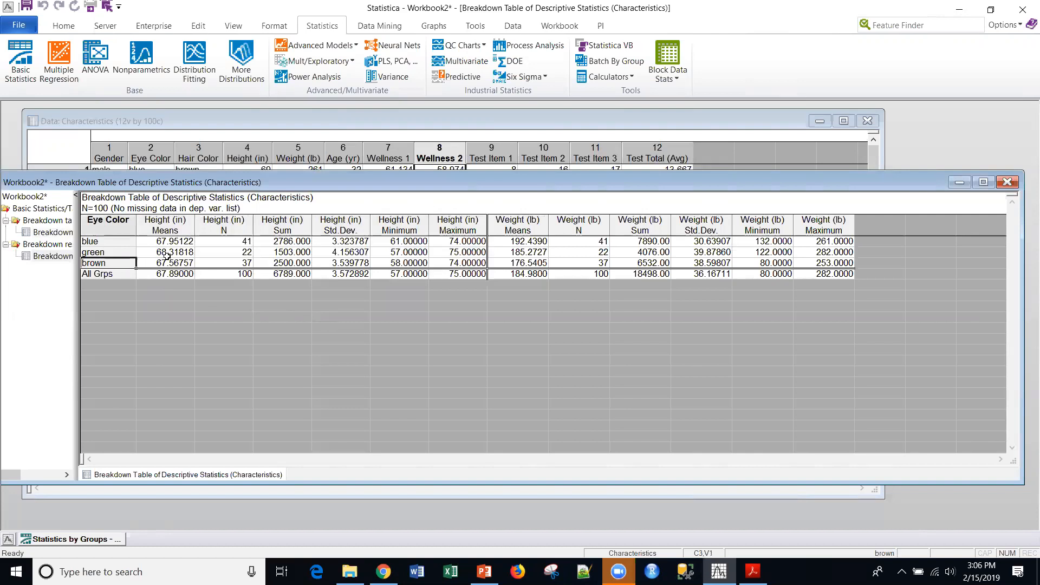
{"action": "left_click", "coordinate": [88, 540]}
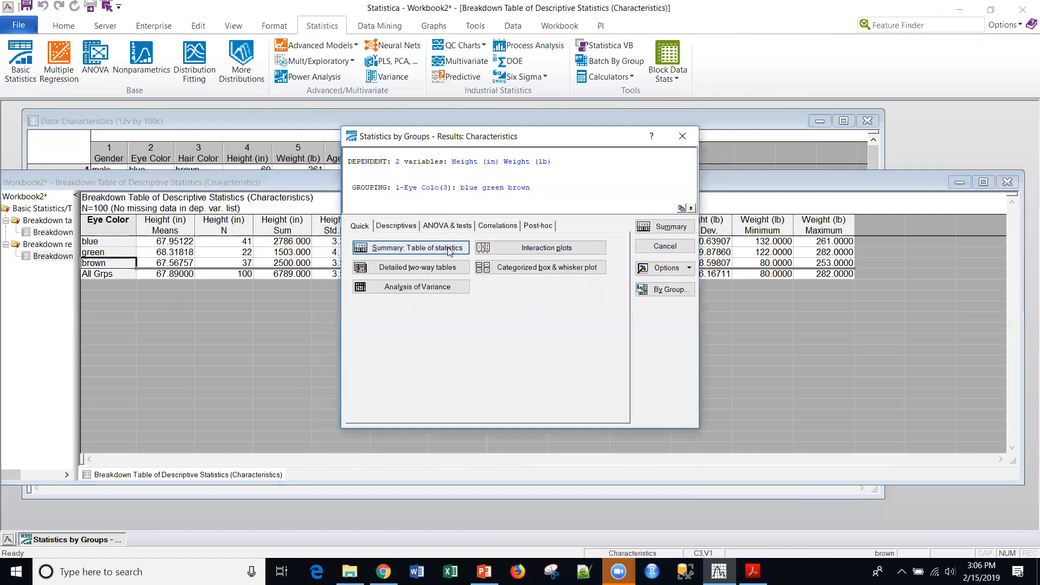
{"action": "left_click", "coordinate": [665, 227]}
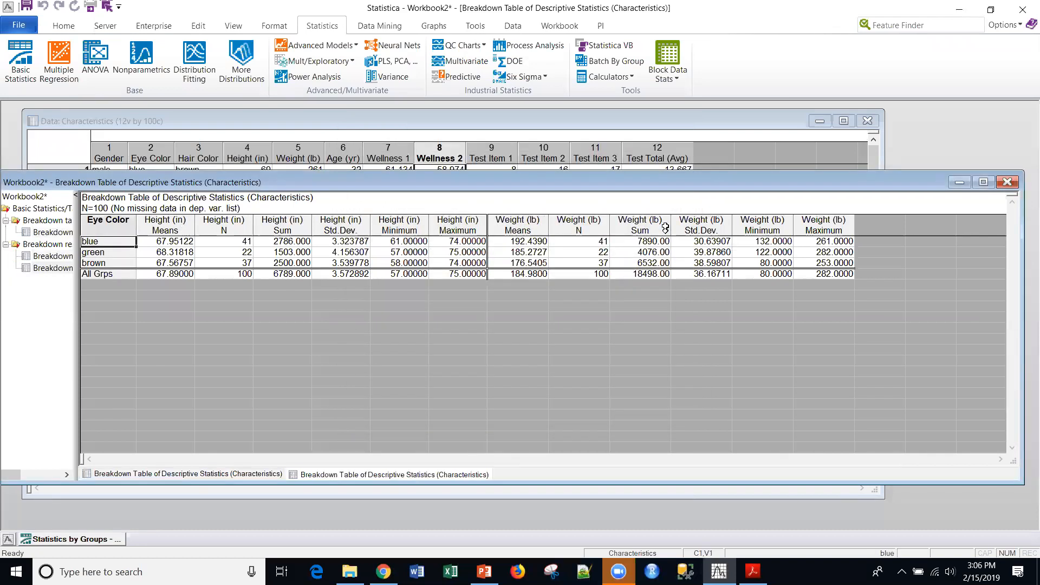
Step: Change the grouping variable to Hair Color for Height (in) and Weight (lb), and generate the summary table of statistics
{"action": "left_click", "coordinate": [88, 539]}
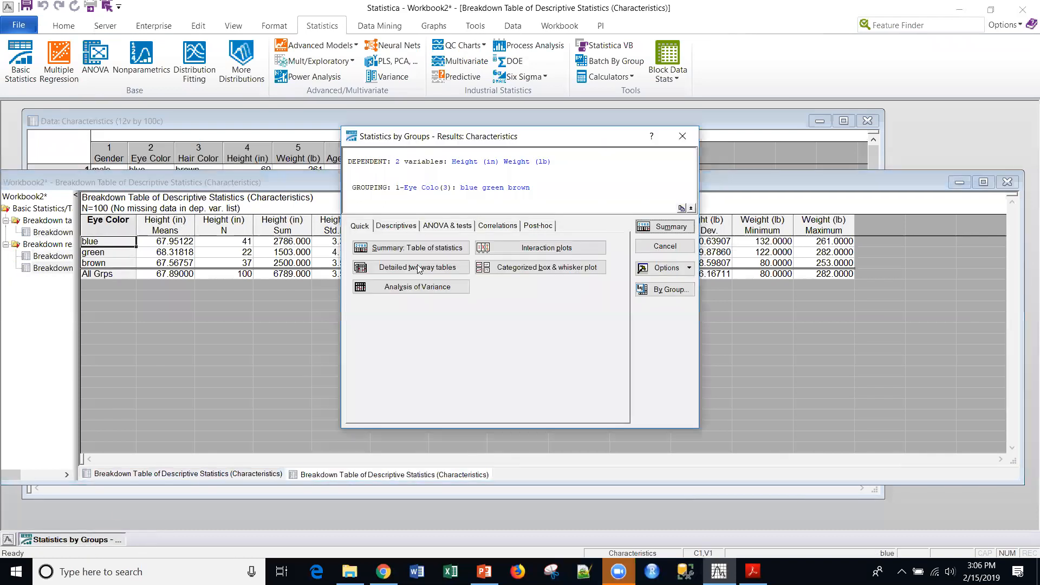
{"action": "left_click", "coordinate": [654, 249]}
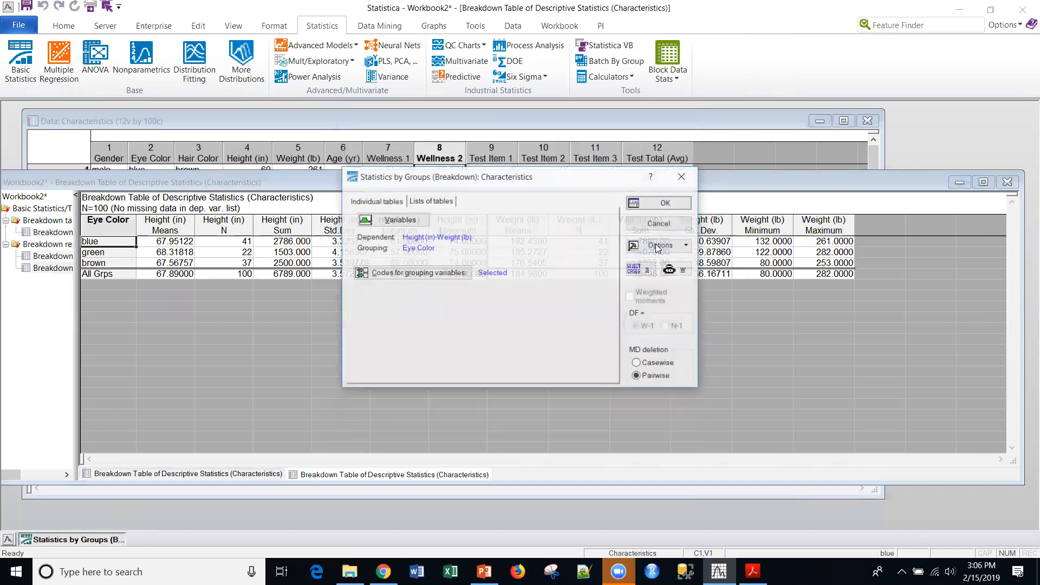
{"action": "left_click", "coordinate": [391, 221]}
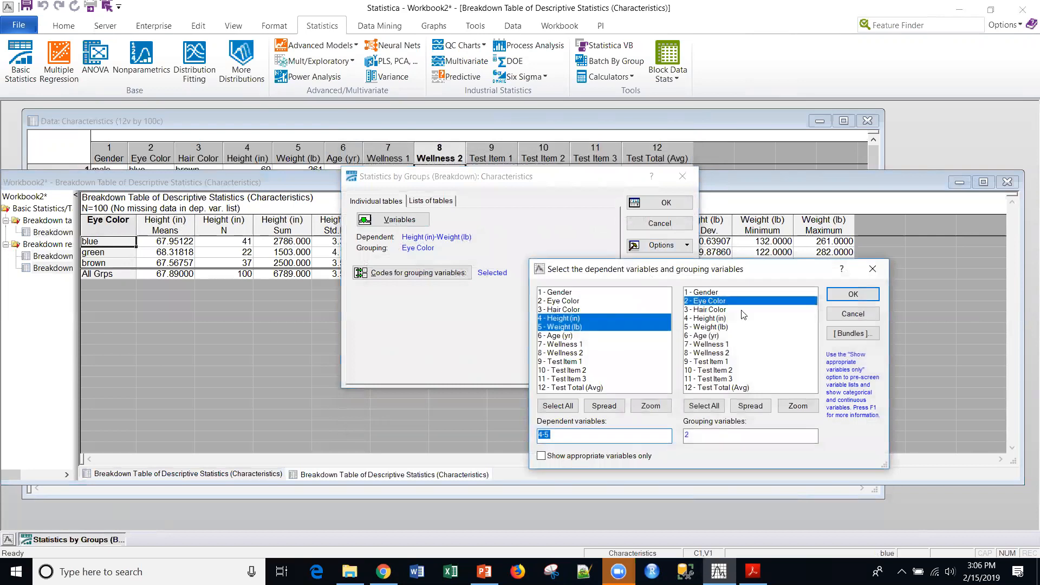
{"action": "left_click", "coordinate": [728, 313]}
{"action": "left_click", "coordinate": [853, 294]}
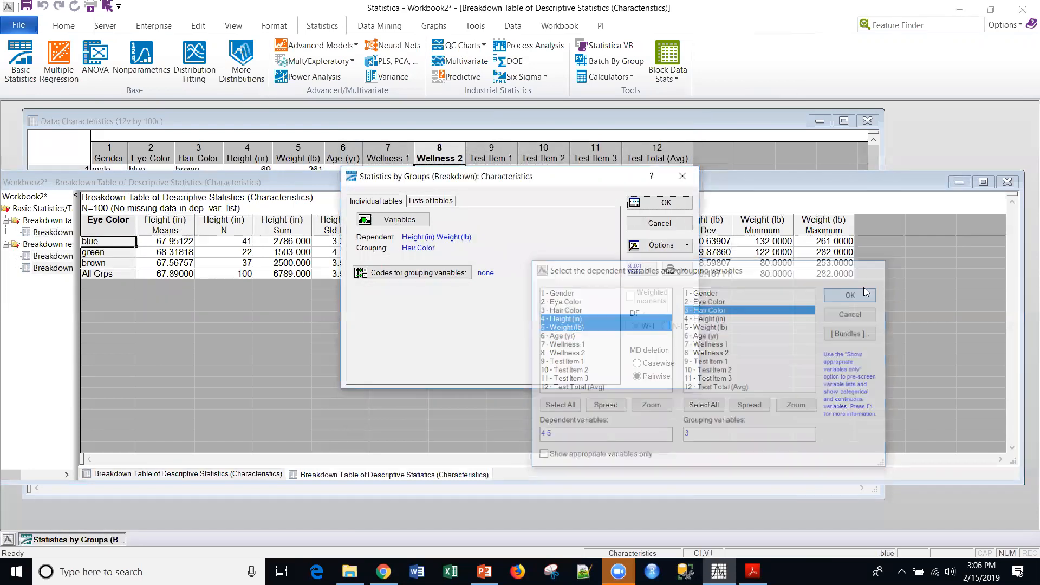
{"action": "left_click", "coordinate": [660, 202]}
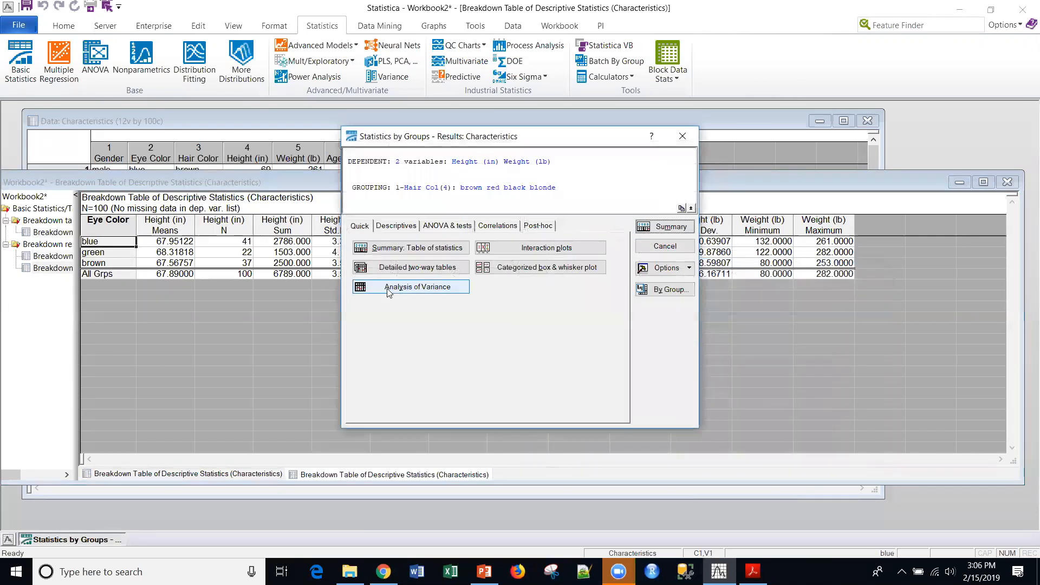
{"action": "left_click", "coordinate": [361, 252]}
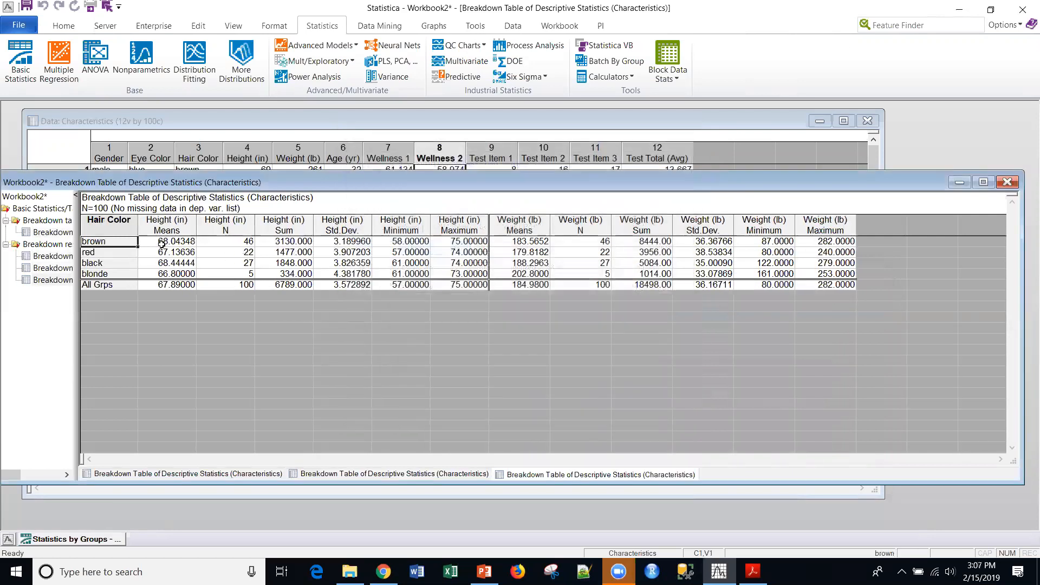
Step: Widen the workbook tree pane and review the Eye Color, combined gender-eye-hair, and Hair Color breakdown tables
{"action": "left_click_drag", "start_coordinate": [76, 265], "coordinate": [130, 265]}
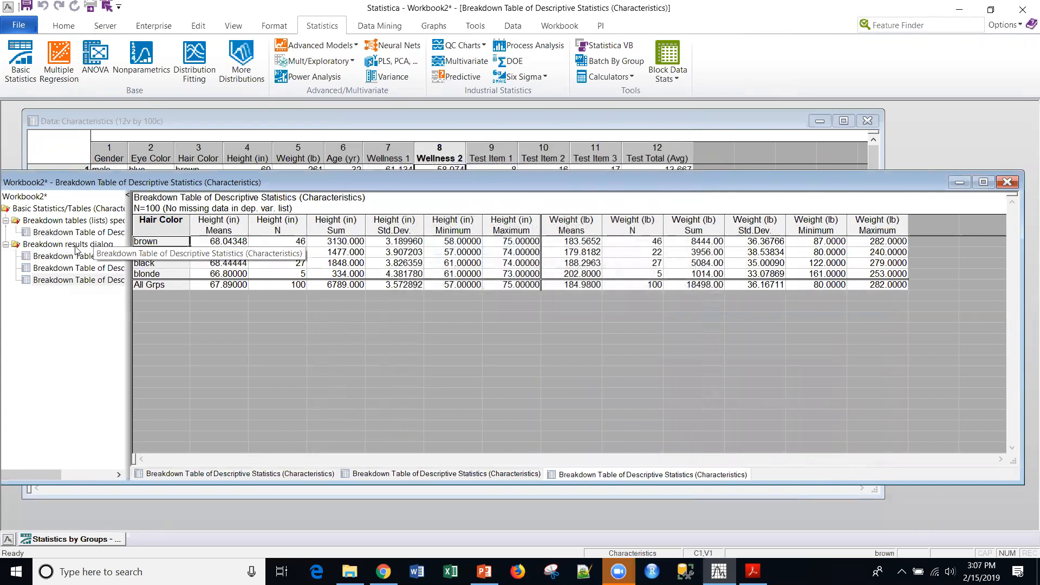
{"action": "left_click", "coordinate": [56, 264]}
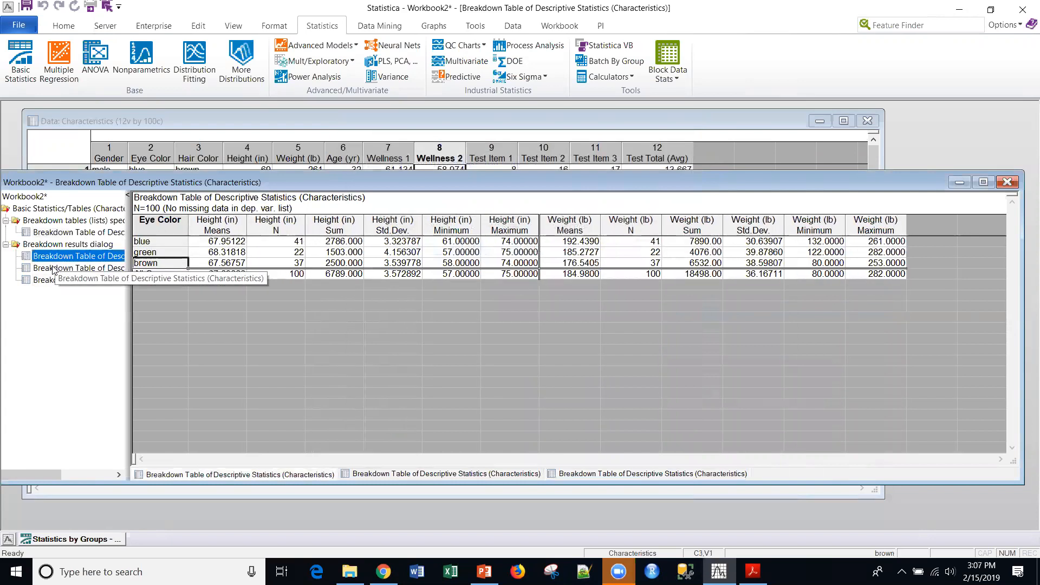
{"action": "left_click", "coordinate": [55, 284]}
{"action": "left_click", "coordinate": [52, 232]}
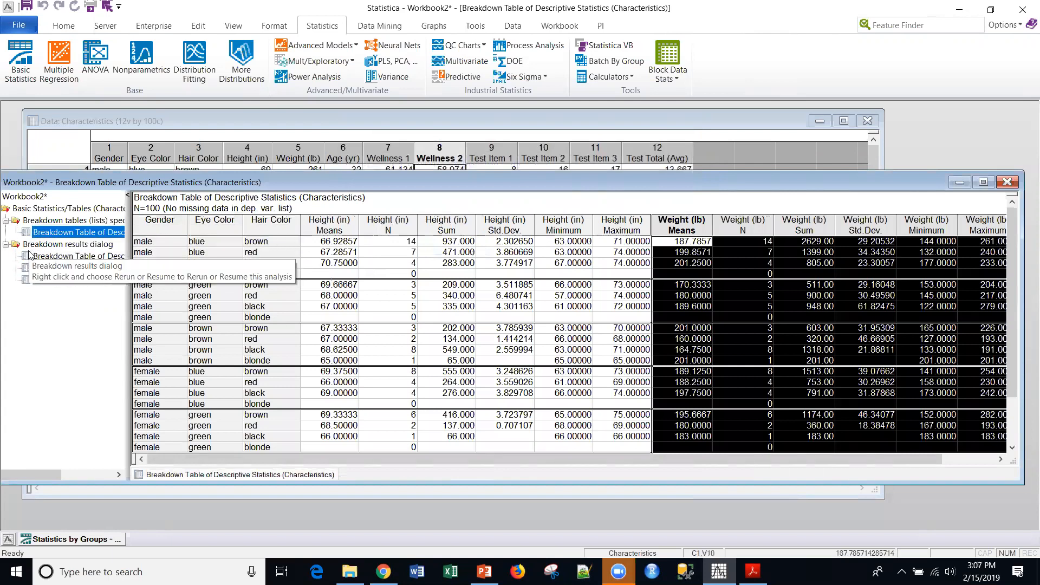
{"action": "left_click", "coordinate": [45, 268]}
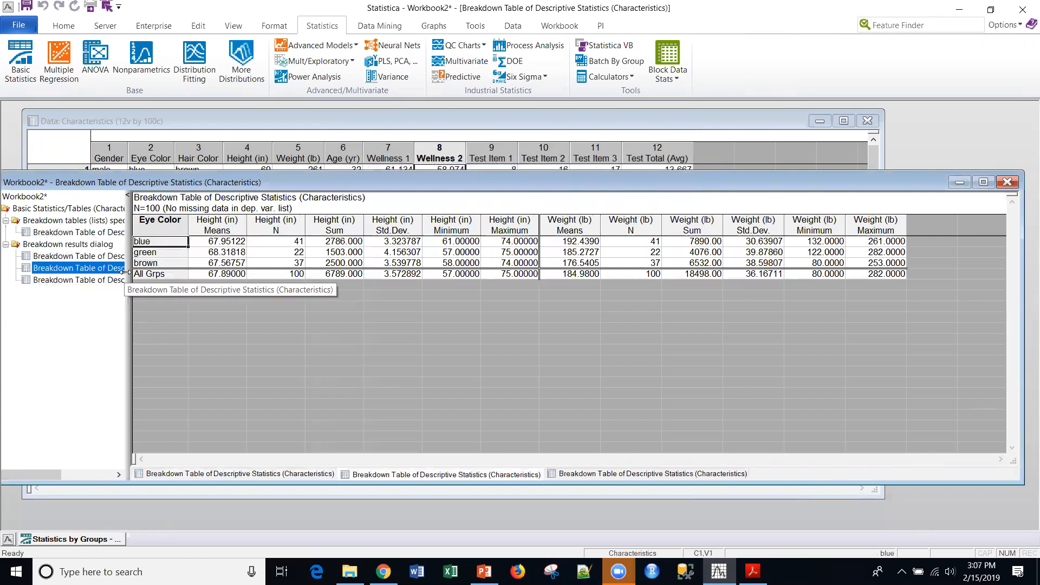
{"action": "left_click", "coordinate": [53, 280]}
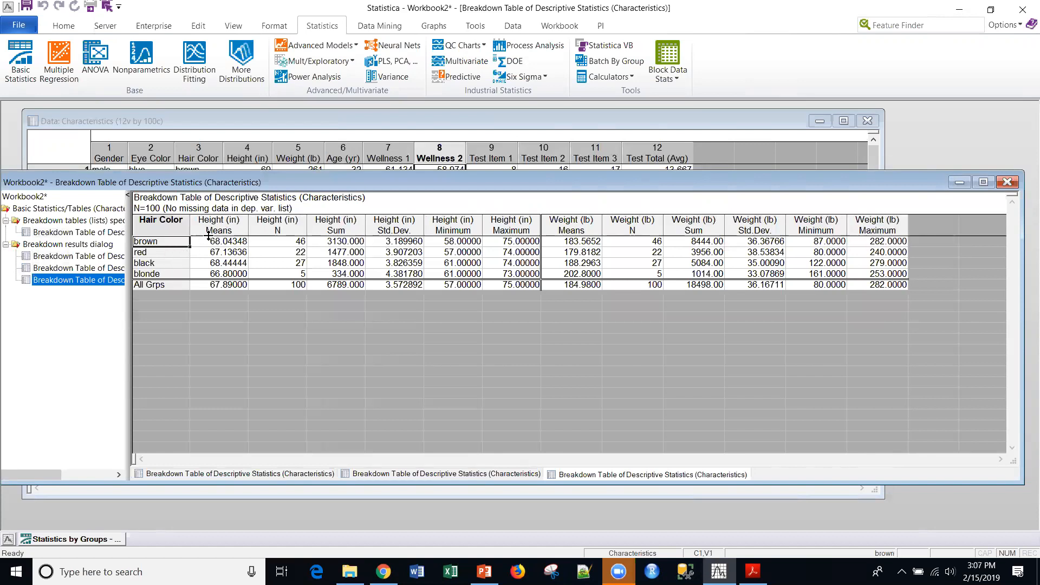
Step: Compare the mean weights of the brown, red and blonde groups in the Hair Color table
{"action": "left_click", "coordinate": [582, 243]}
{"action": "left_click", "coordinate": [586, 253]}
{"action": "left_click", "coordinate": [586, 273]}
{"action": "left_click", "coordinate": [584, 252]}
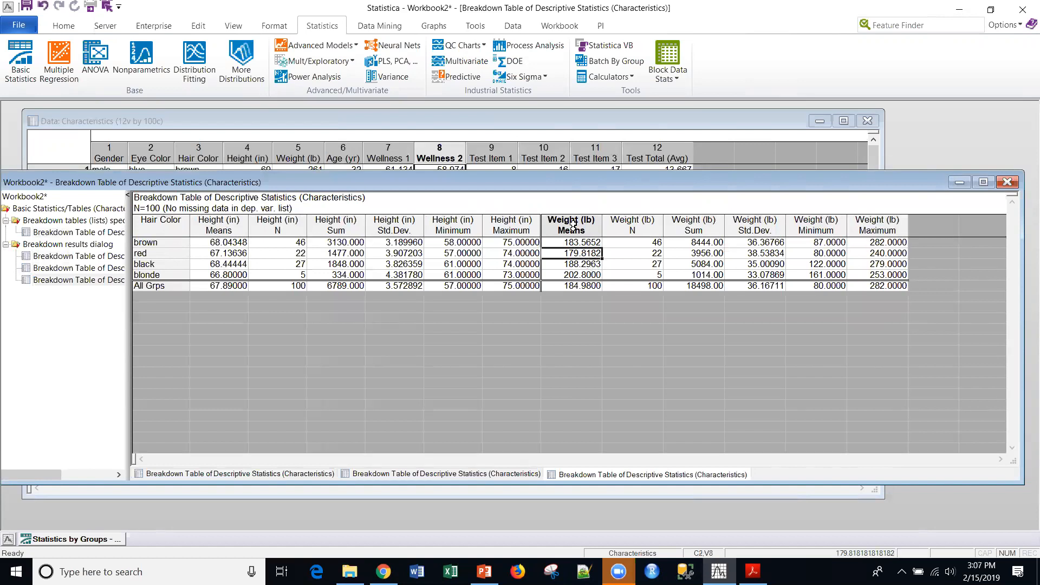
Step: Run the Analysis of Variance for height and weight by hair color and highlight its p values
{"action": "left_click", "coordinate": [78, 544]}
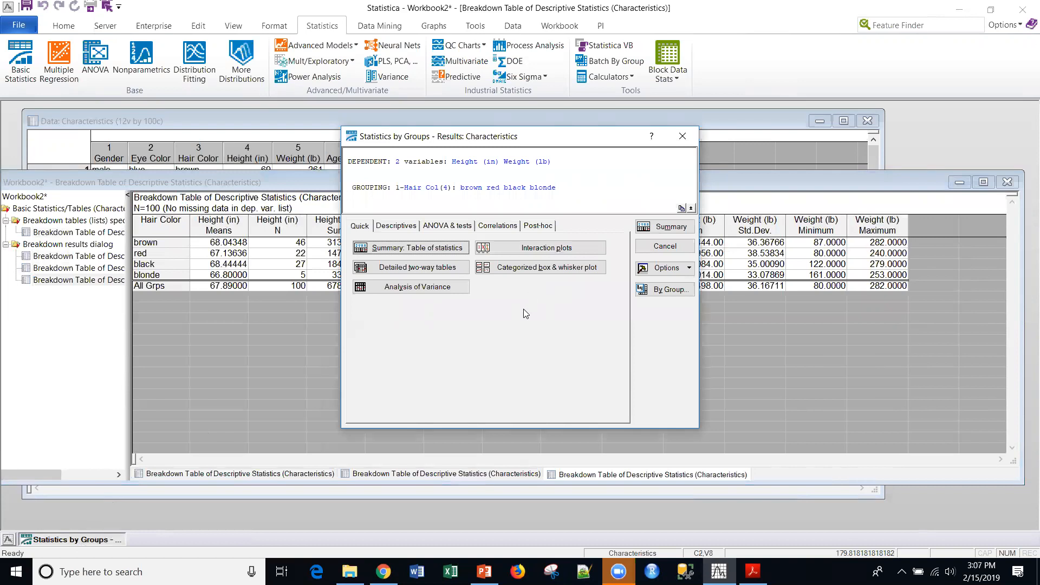
{"action": "left_click", "coordinate": [398, 287]}
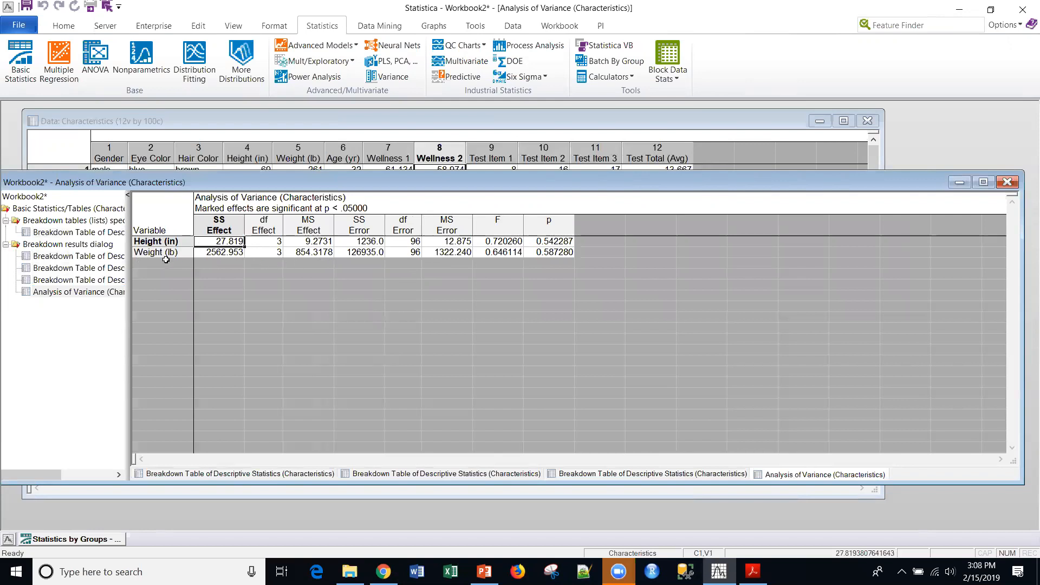
{"action": "left_click", "coordinate": [558, 226]}
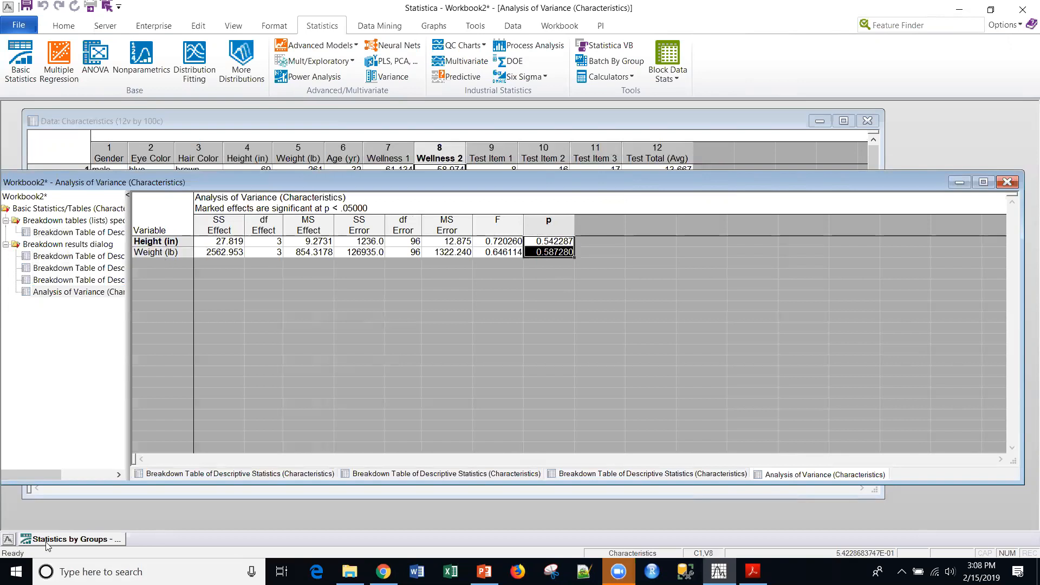
Step: Create categorized box and whisker plots of both Height (in) and Weight (lb) by hair color from the group analysis results
{"action": "left_click", "coordinate": [81, 539]}
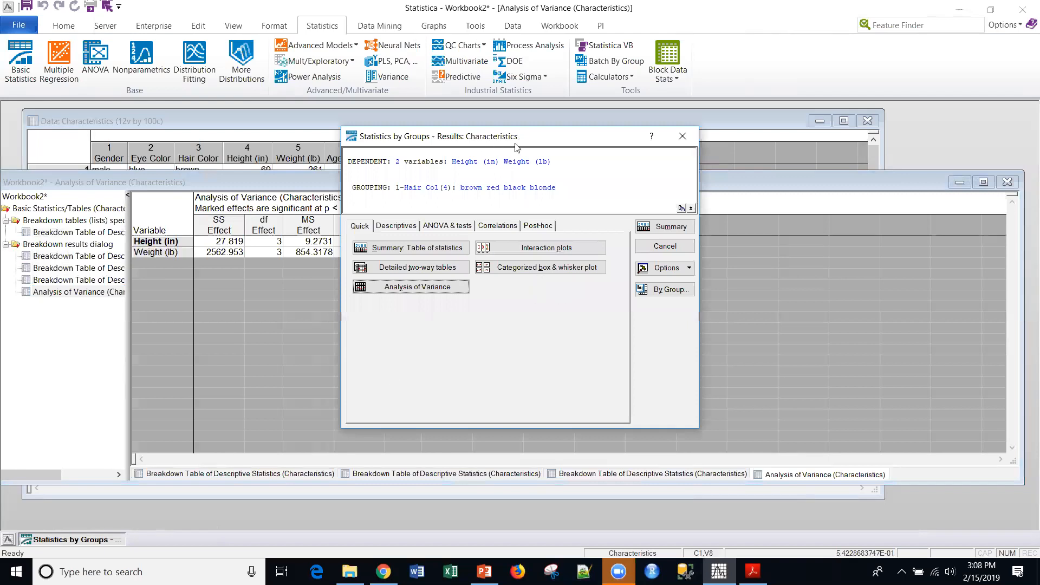
{"action": "left_click_drag", "start_coordinate": [514, 143], "coordinate": [619, 142]}
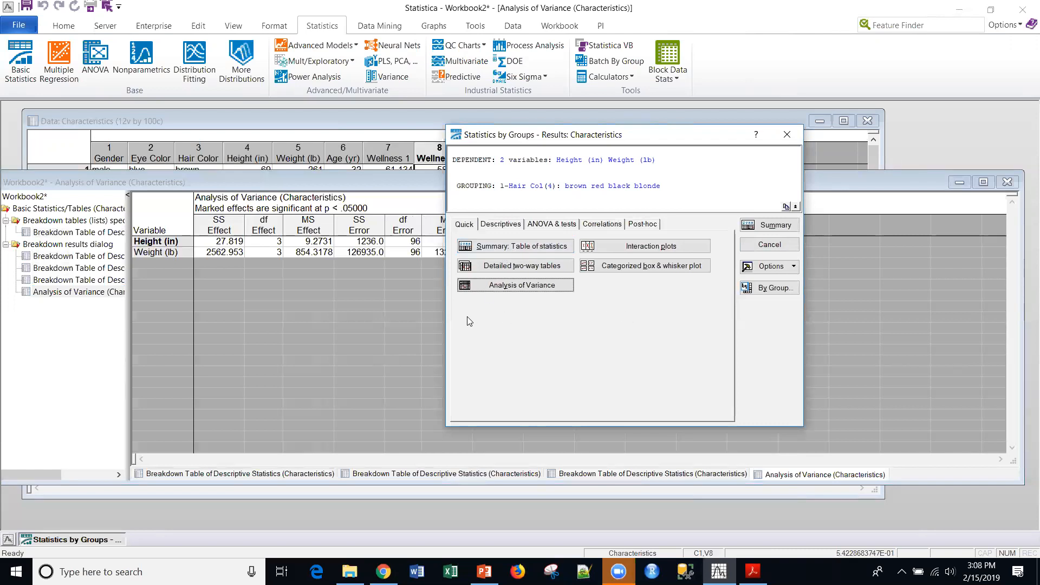
{"action": "left_click_drag", "start_coordinate": [623, 136], "coordinate": [717, 132]}
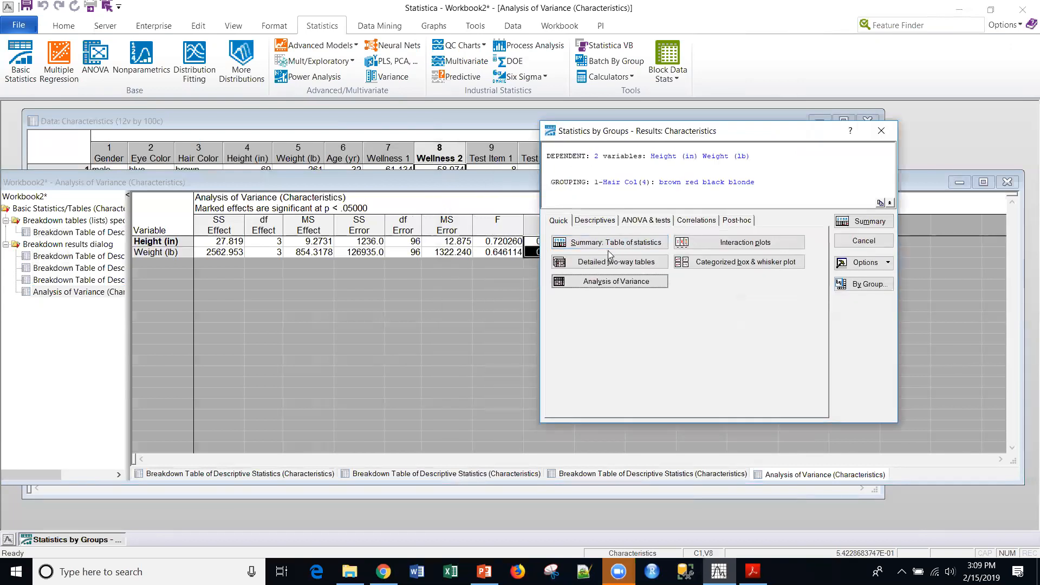
{"action": "left_click", "coordinate": [717, 264]}
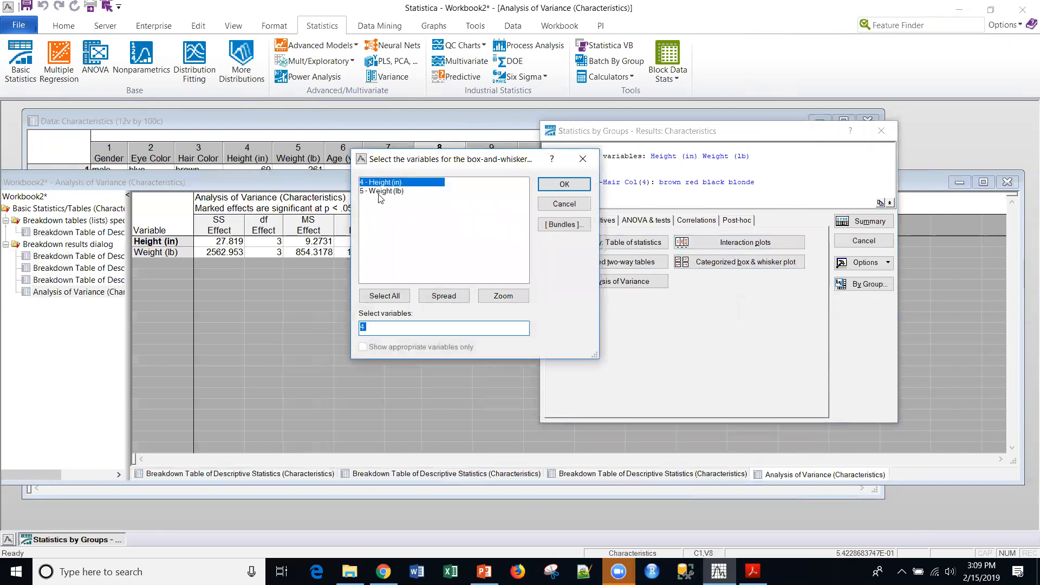
{"action": "left_click", "coordinate": [379, 193], "text": "shift"}
{"action": "left_click", "coordinate": [564, 185]}
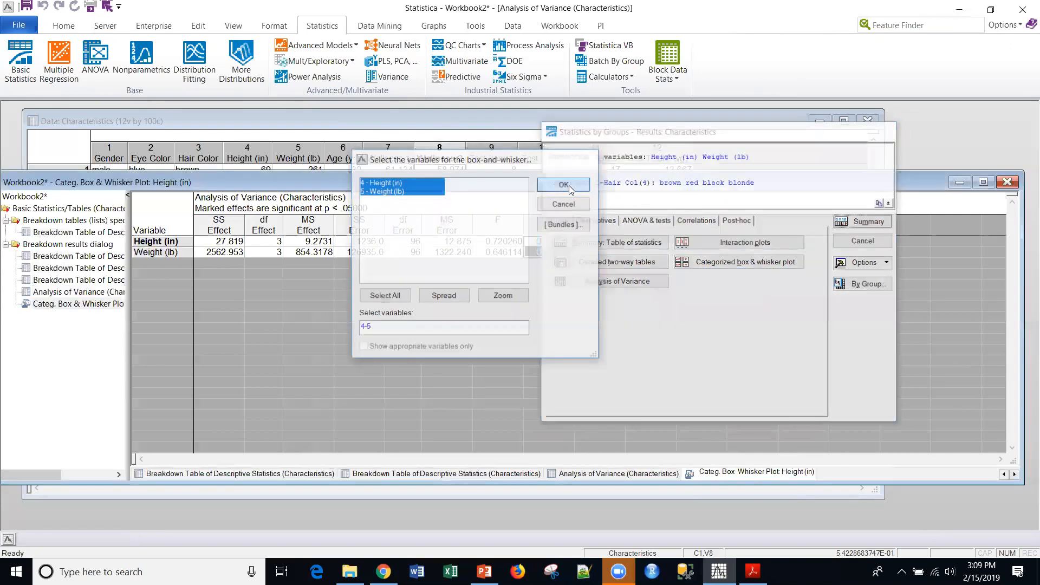
Step: Examine the height box and whisker plot by hair color, and shift the workbook window to uncover its full tree
{"action": "left_click", "coordinate": [63, 305]}
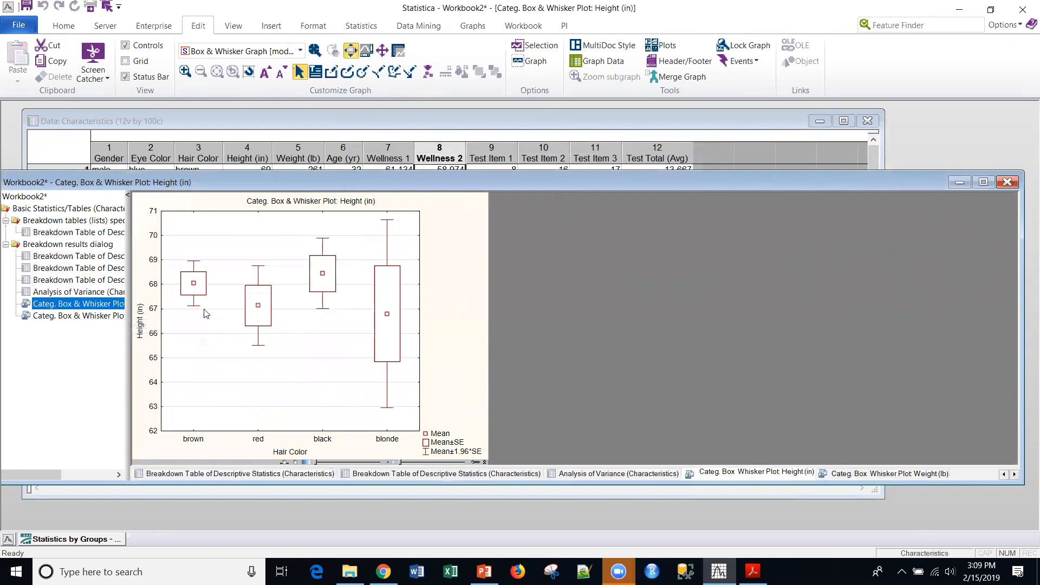
{"action": "mouse_move", "coordinate": [197, 284]}
{"action": "mouse_move", "coordinate": [388, 377]}
{"action": "left_click_drag", "start_coordinate": [417, 181], "coordinate": [510, 189]}
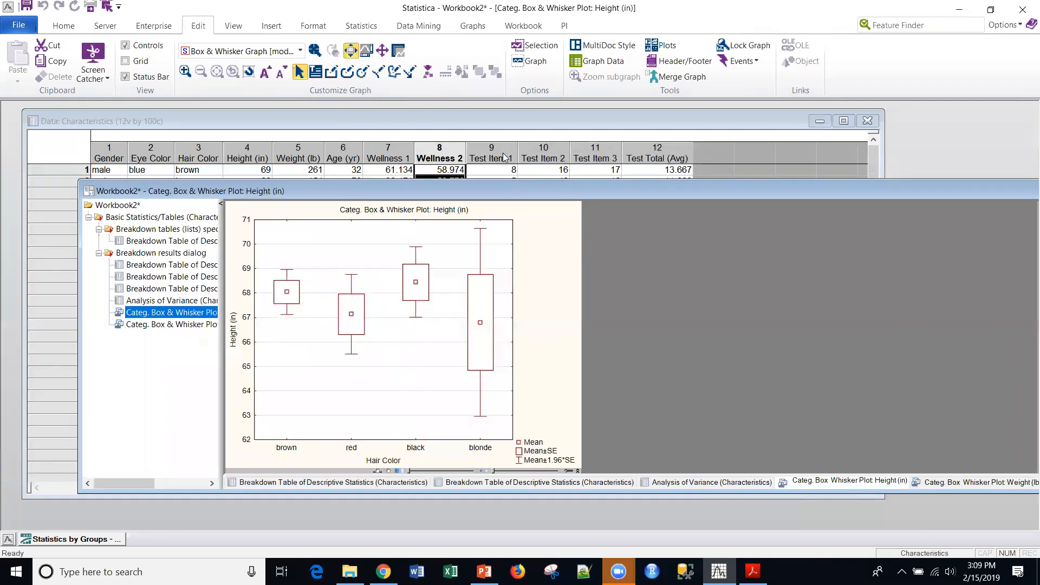
Step: Reopen the Eye Color and Hair Color breakdown tables and check the maximum and mean weight for brown hair
{"action": "left_click", "coordinate": [147, 277]}
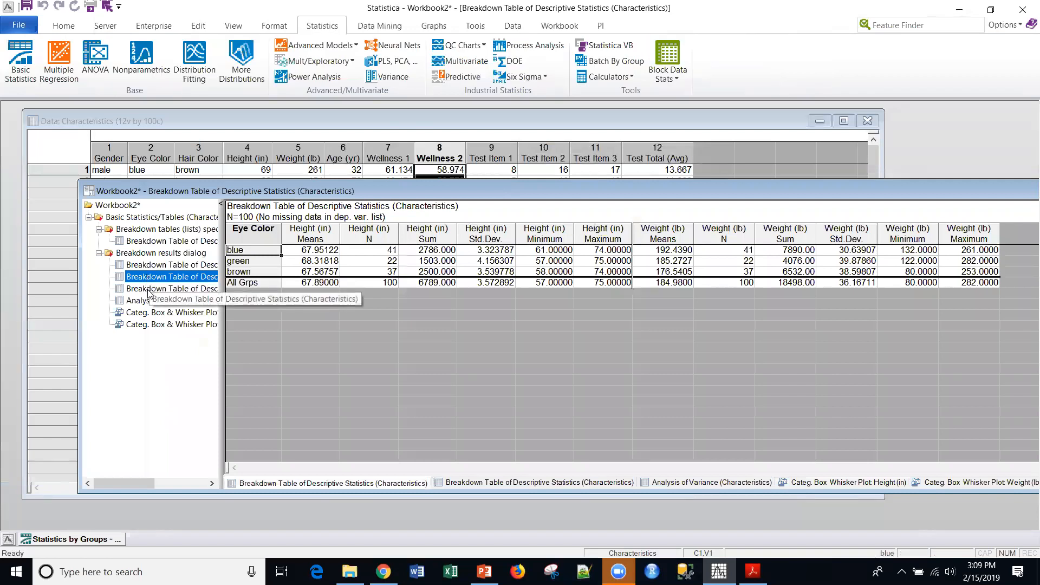
{"action": "left_click", "coordinate": [149, 289]}
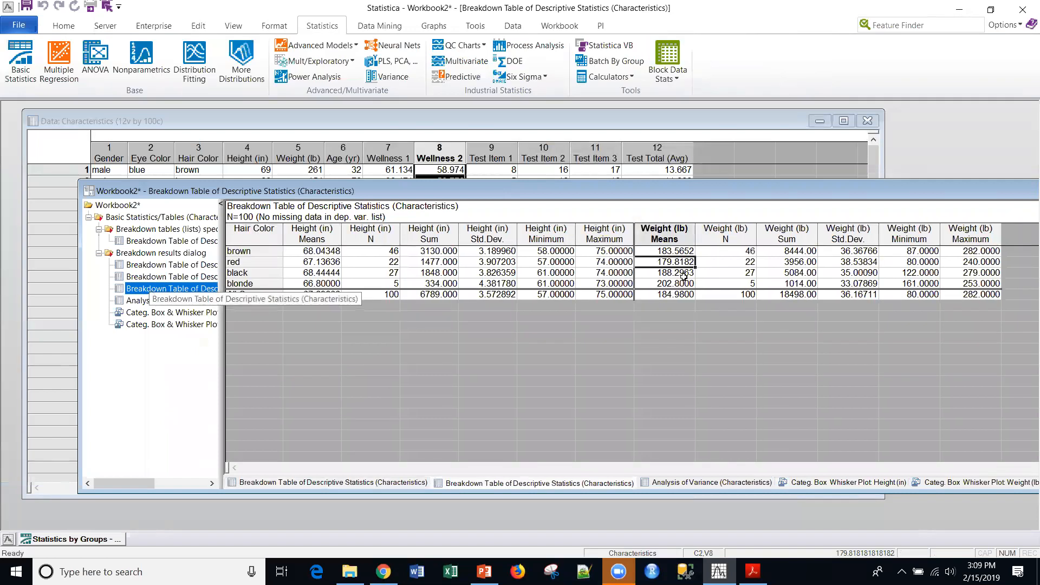
{"action": "left_click", "coordinate": [965, 253]}
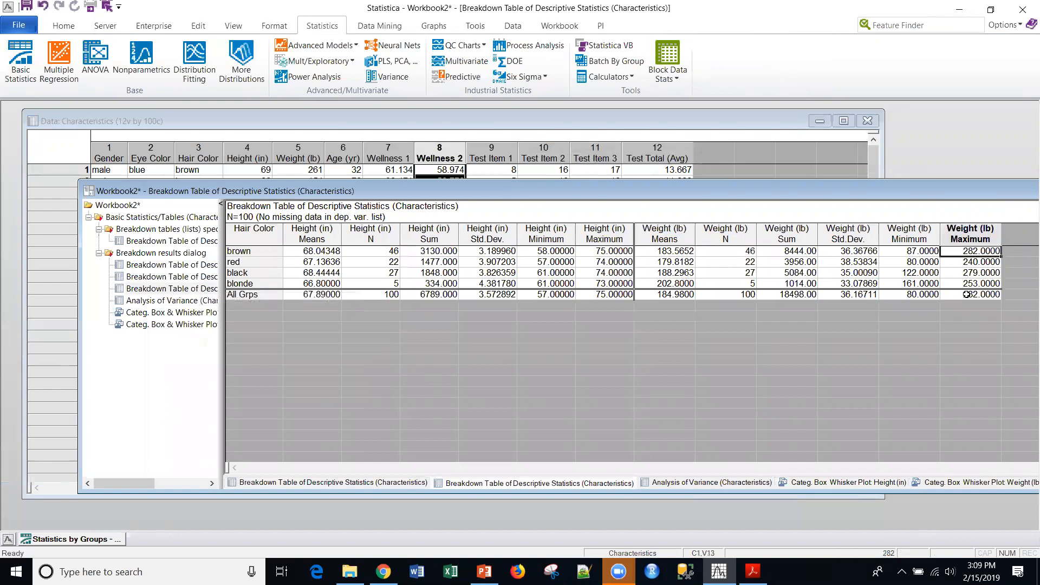
{"action": "left_click", "coordinate": [678, 250]}
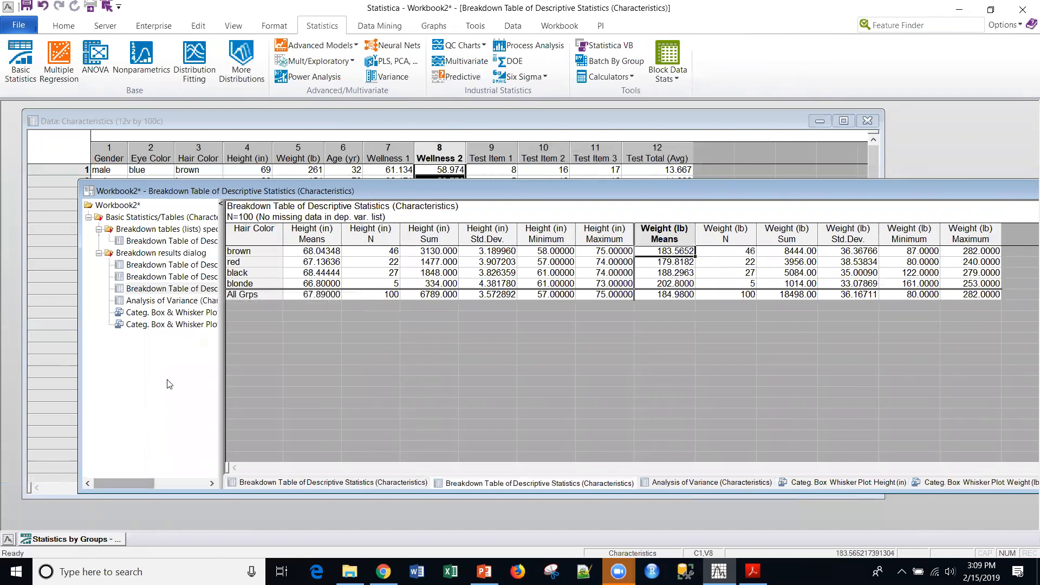
Step: Examine the weight box and whisker plot across the hair color groups
{"action": "left_click", "coordinate": [170, 324]}
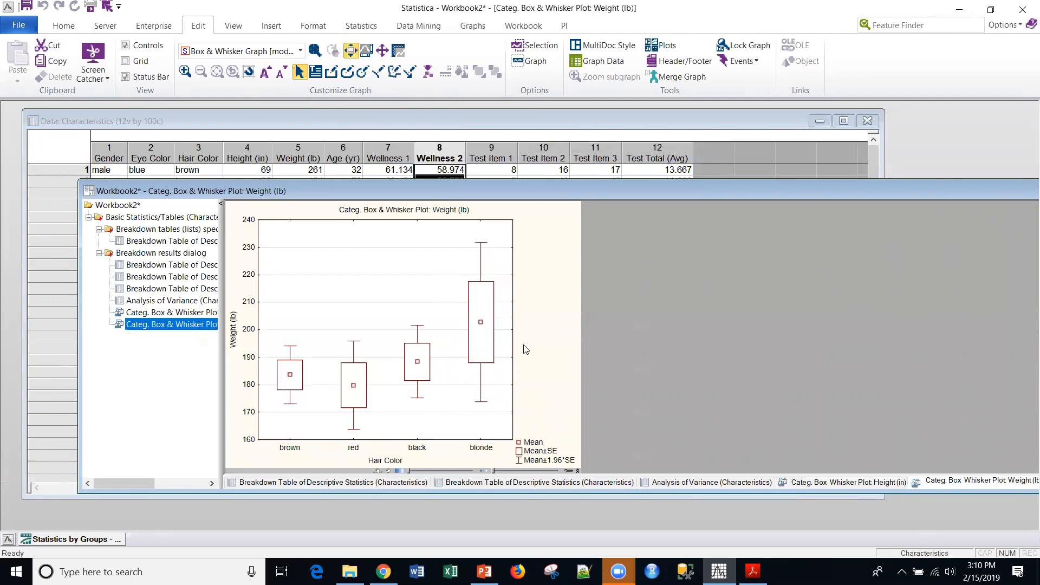
{"action": "left_click", "coordinate": [592, 340]}
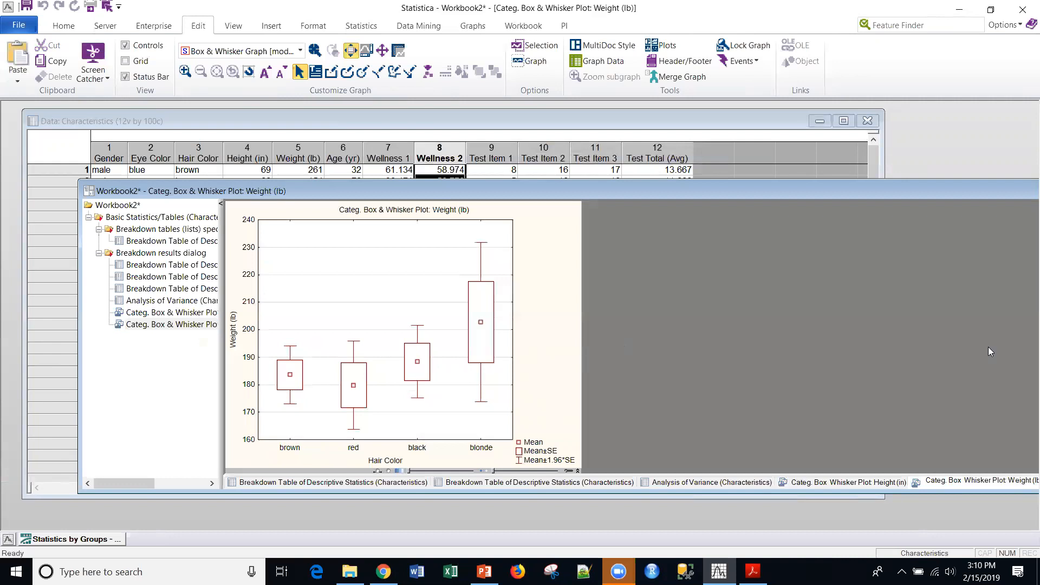
{"action": "key", "text": "alt+Tab"}
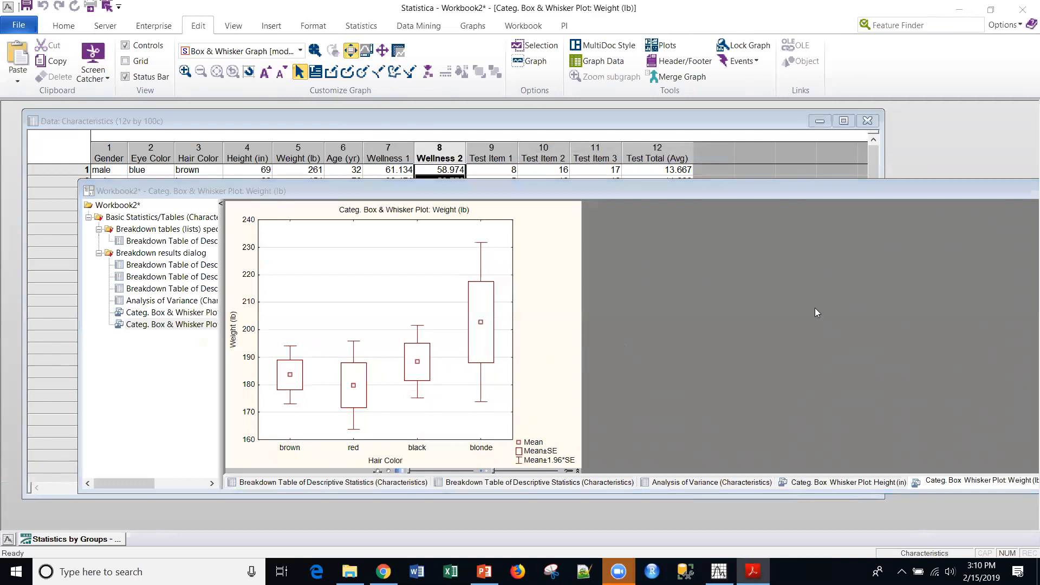
Step: Show the post-hoc test options in the group analysis results and open their help topic
{"action": "left_click", "coordinate": [89, 542]}
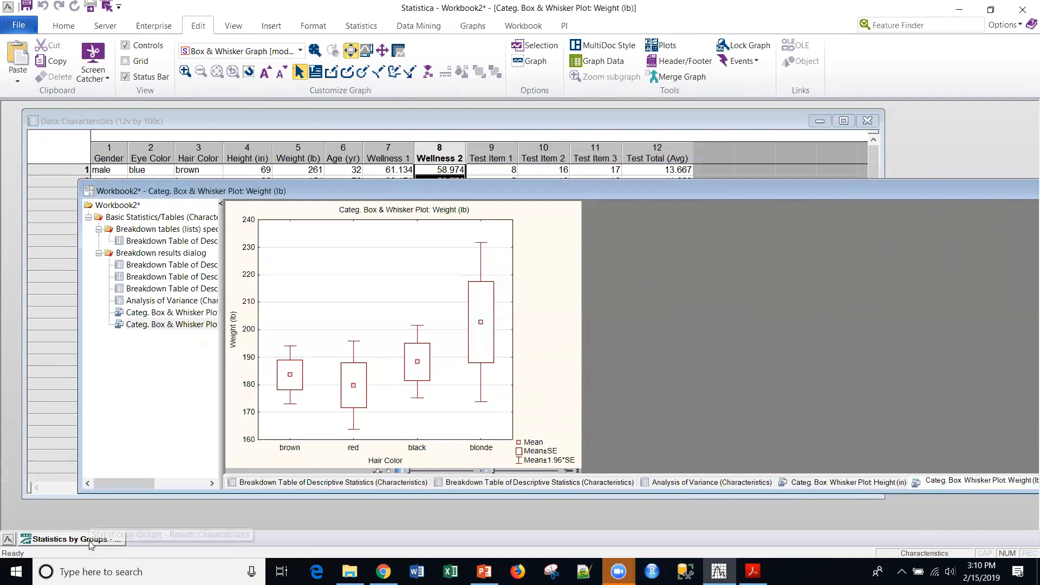
{"action": "left_click", "coordinate": [90, 542]}
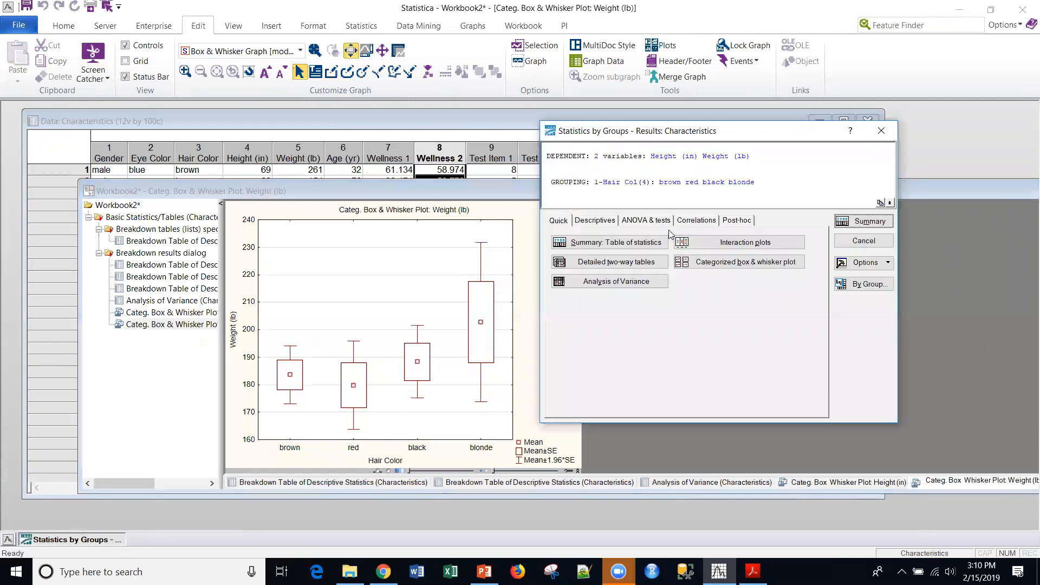
{"action": "left_click", "coordinate": [736, 222]}
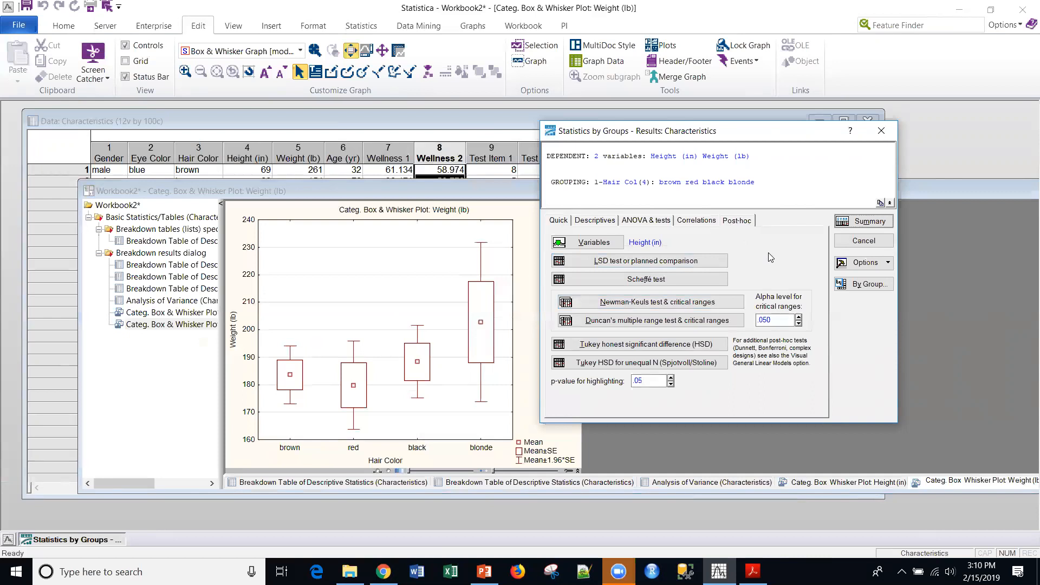
{"action": "left_click", "coordinate": [849, 131]}
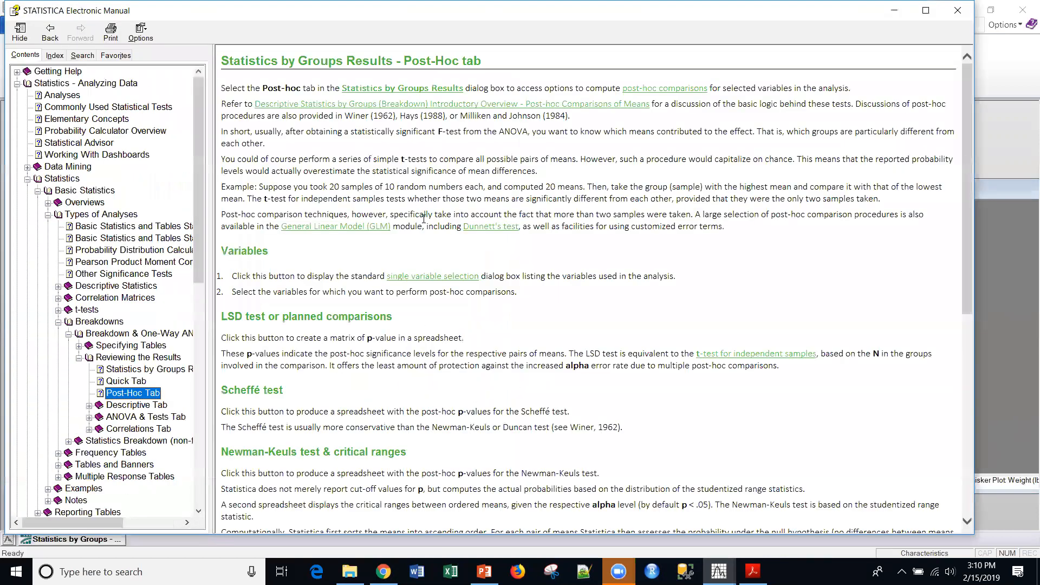
Step: Read the help descriptions of the post-hoc tests from LSD to Tukey HSD for unequal N, and minimize the manual
{"action": "left_click", "coordinate": [546, 364]}
{"action": "scroll", "coordinate": [546, 365], "scroll_direction": "down", "scroll_amount": 3}
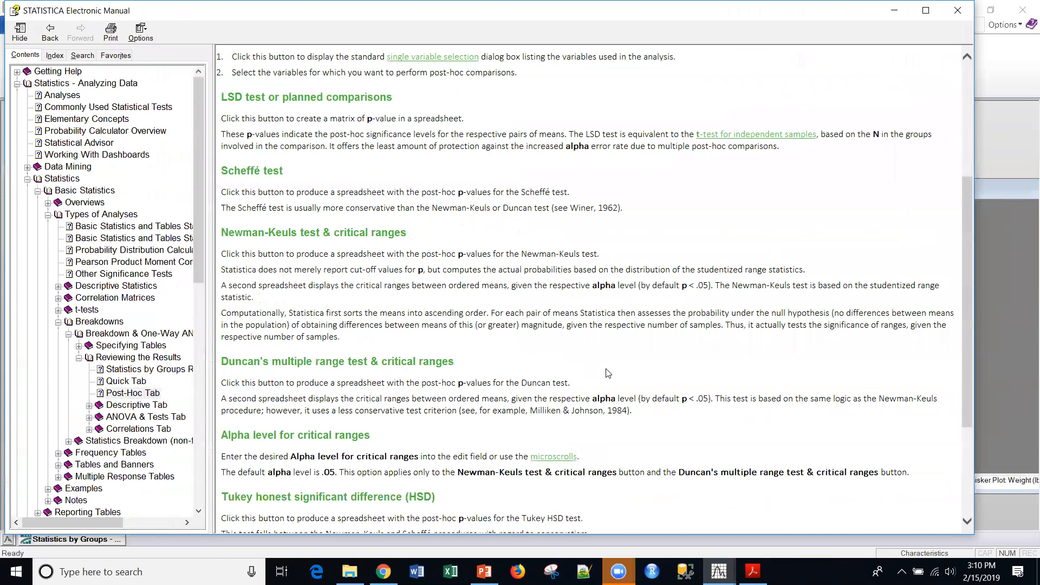
{"action": "scroll", "coordinate": [497, 379], "scroll_direction": "down", "scroll_amount": 3}
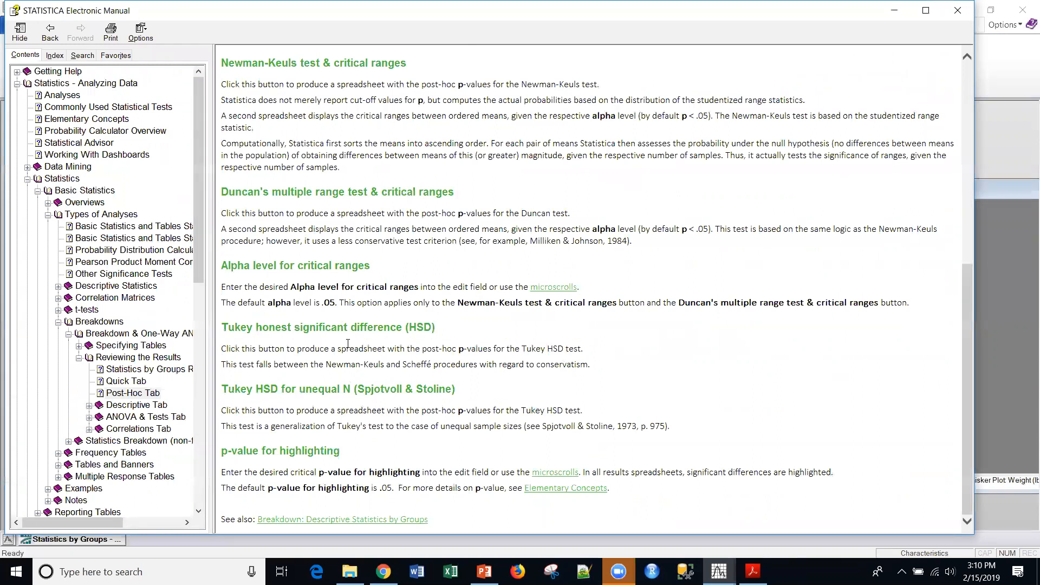
{"action": "scroll", "coordinate": [558, 371], "scroll_direction": "up", "scroll_amount": 4}
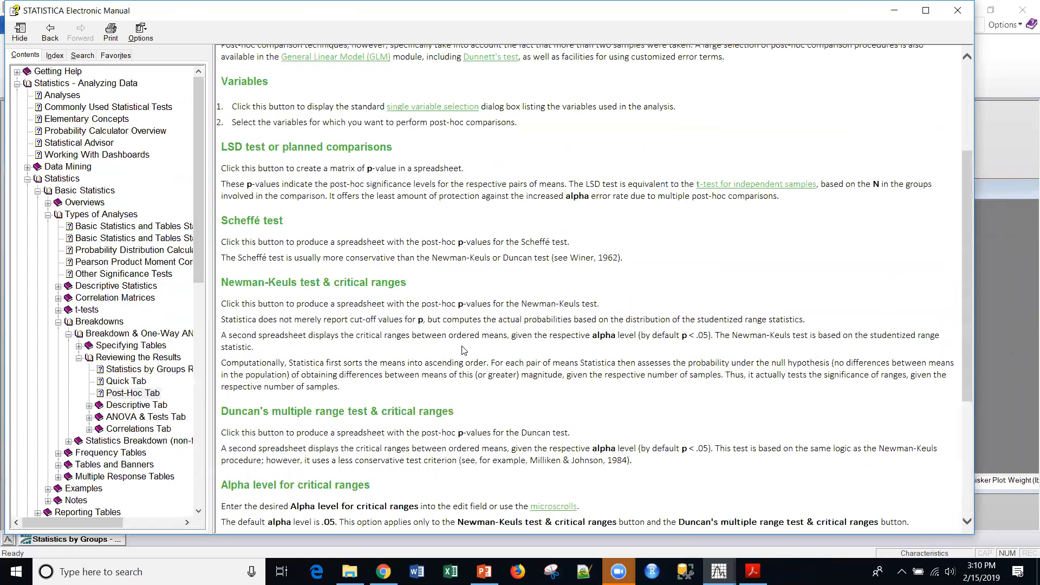
{"action": "scroll", "coordinate": [464, 350], "scroll_direction": "up", "scroll_amount": 6}
{"action": "left_click", "coordinate": [895, 11]}
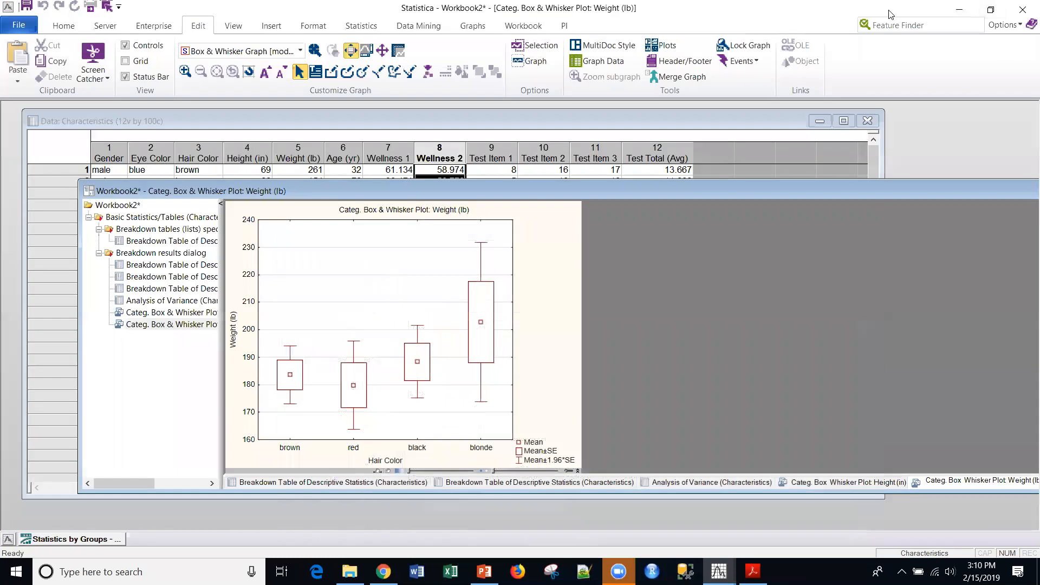